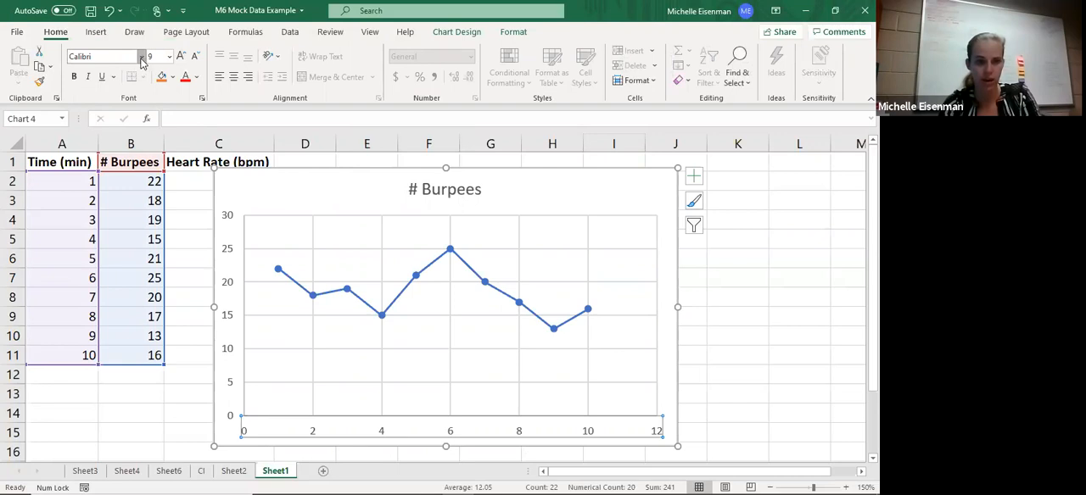
pyautogui.click(123, 57)
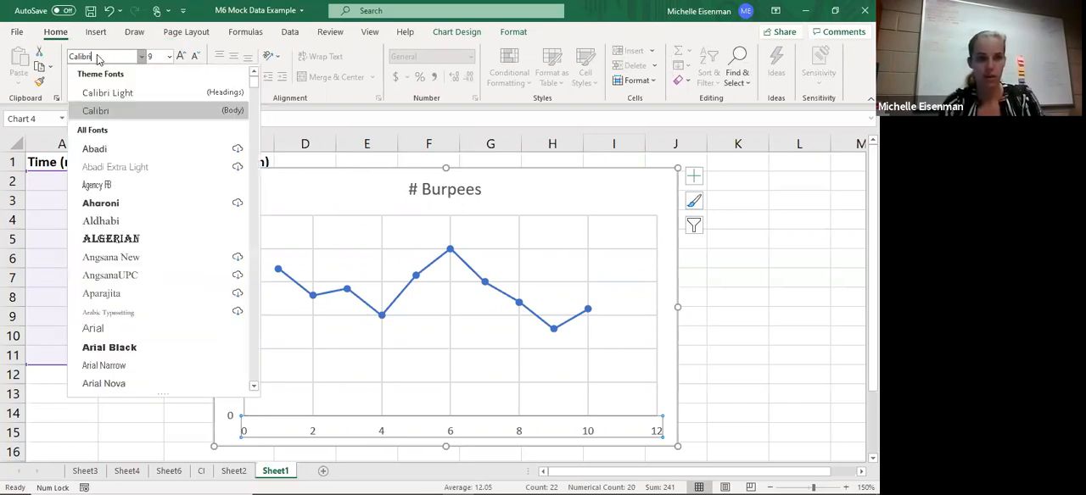
pyautogui.doubleClick(85, 59)
pyautogui.write('Times New Roman')
pyautogui.click(107, 58)
pyautogui.press('Escape')
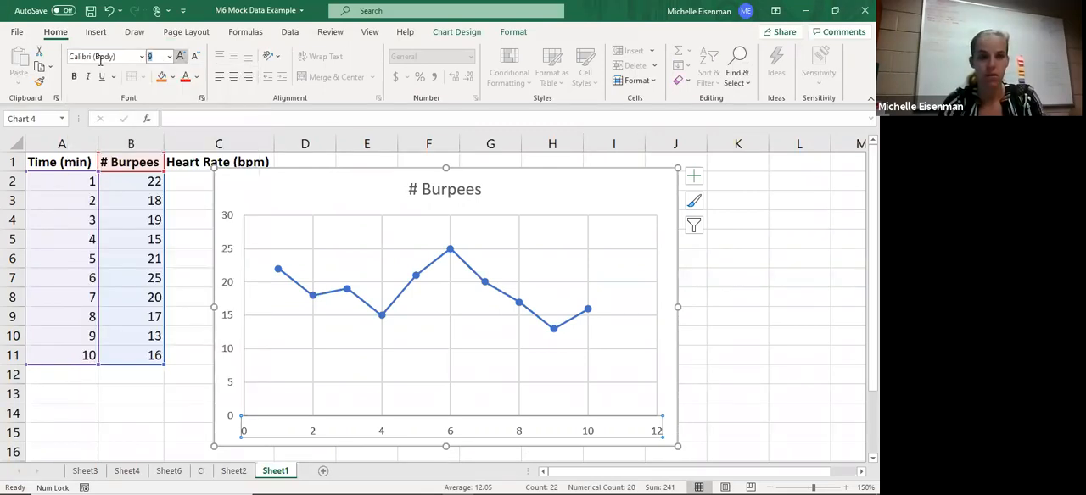
# - Format the horizontal axis labels in black Times New Roman at size 12
pyautogui.click(100, 57)
pyautogui.write('Times New Roman')
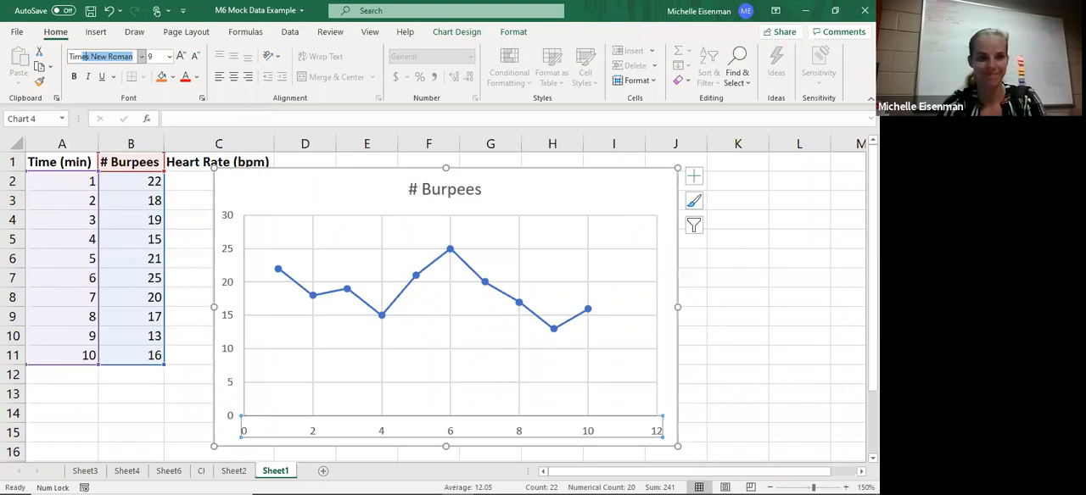
pyautogui.press('Tab')
pyautogui.write('12')
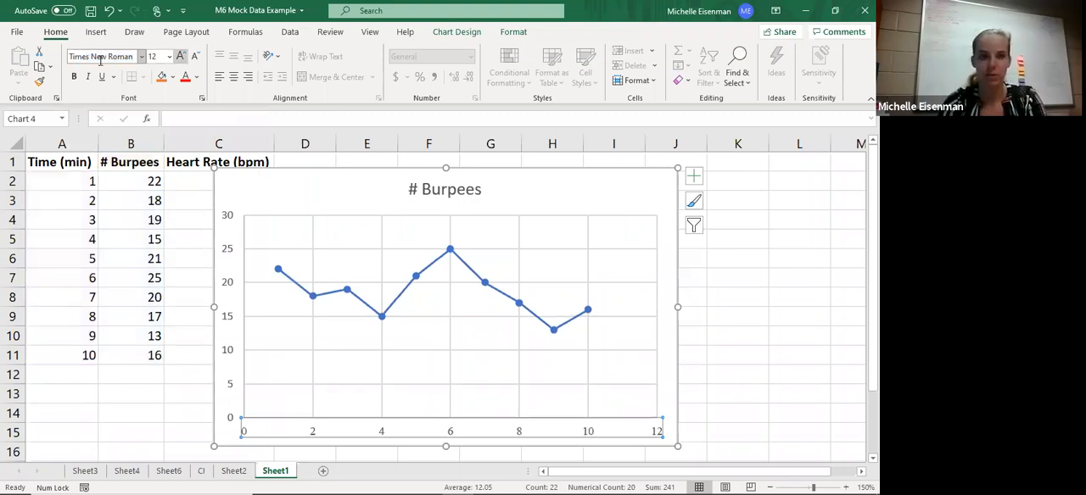
pyautogui.press('Return')
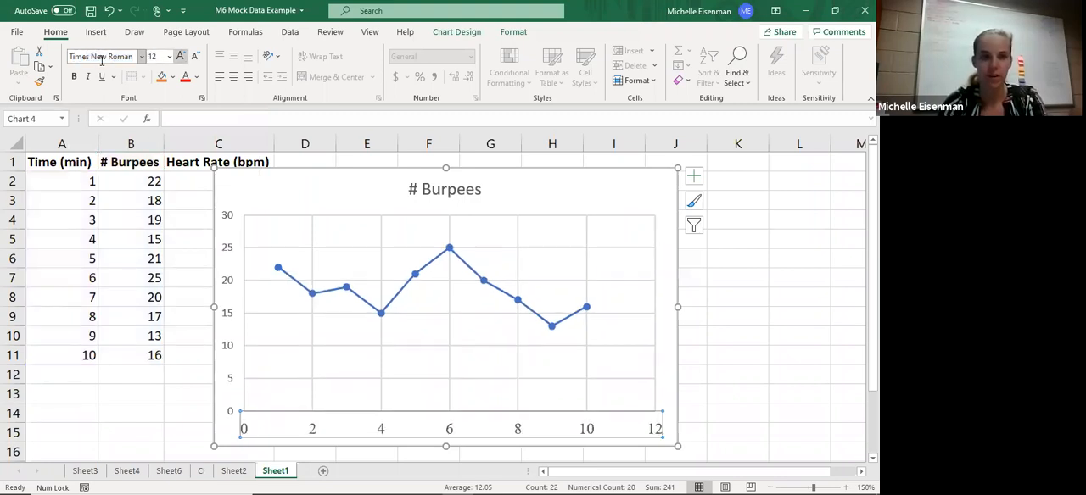
pyautogui.click(196, 78)
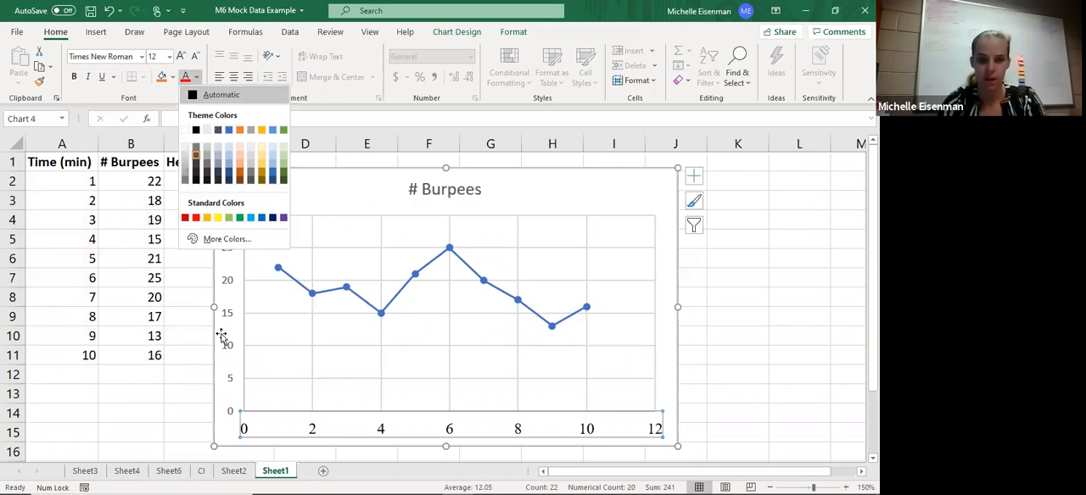
# - Format the vertical axis labels in black Times New Roman at size 12
pyautogui.click(225, 344)
pyautogui.click(230, 353)
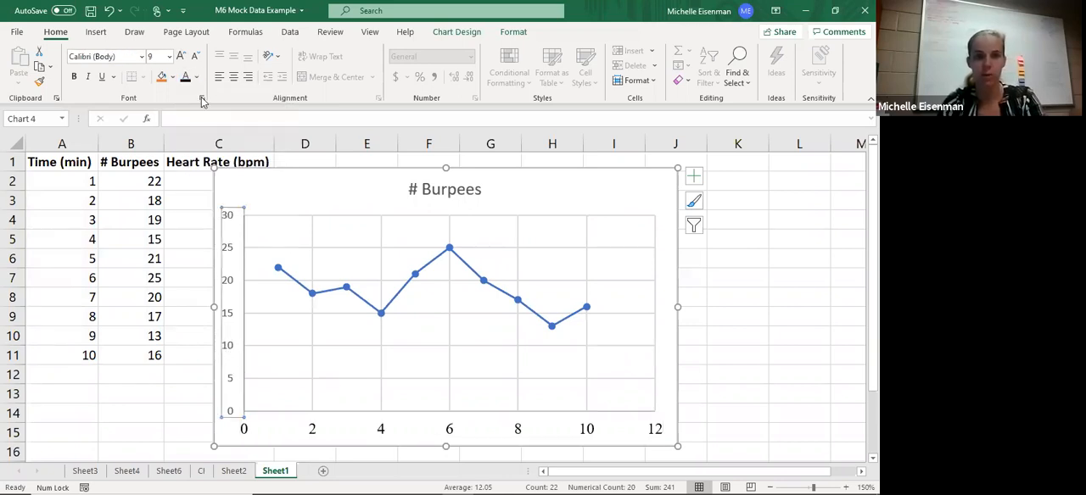
pyautogui.click(179, 56)
pyautogui.click(179, 56)
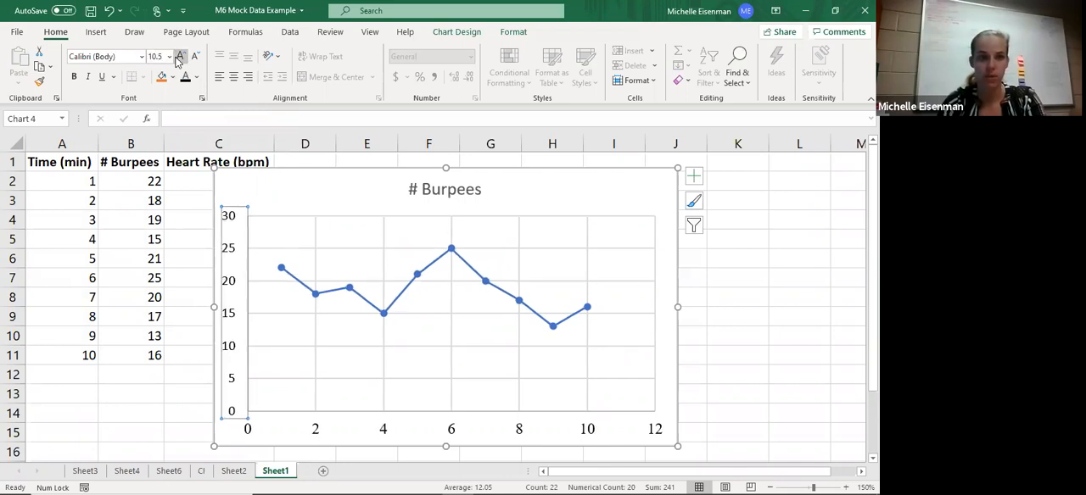
pyautogui.click(179, 56)
pyautogui.click(179, 56)
pyautogui.click(115, 57)
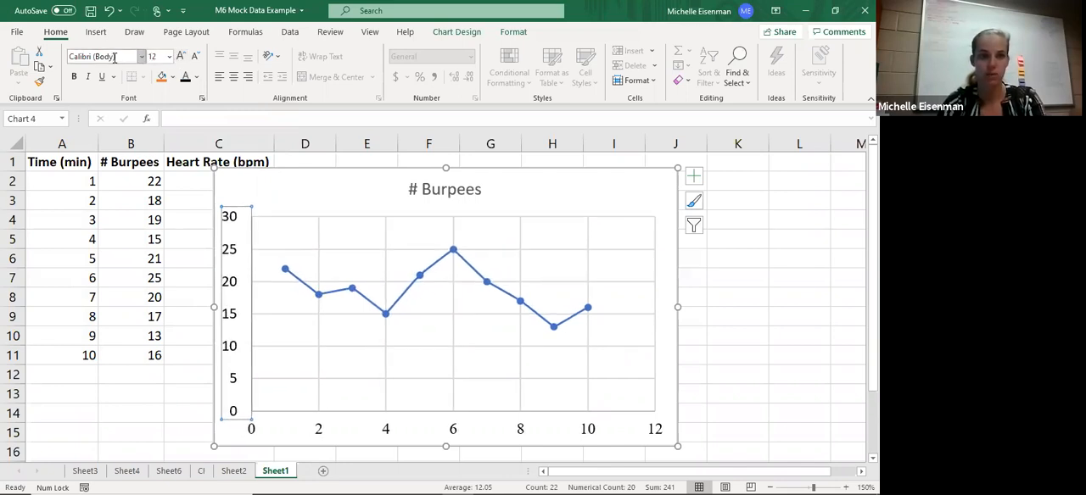
pyautogui.write('Times New Roman')
pyautogui.press('Tab')
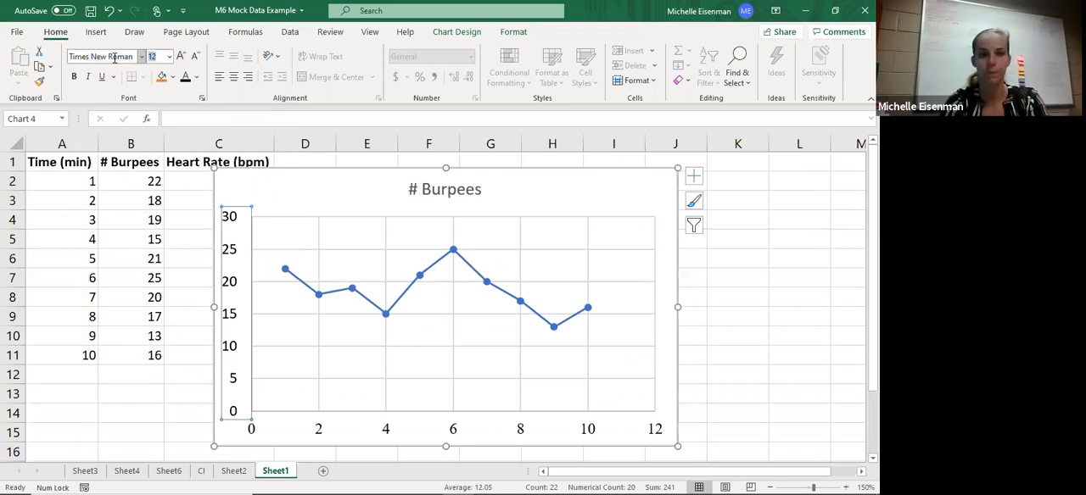
pyautogui.press('Return')
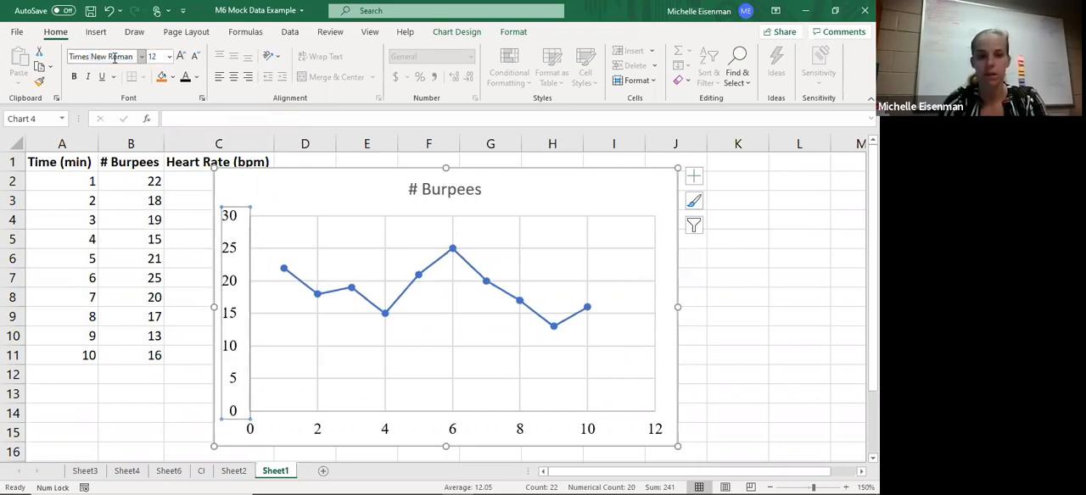
# - Delete the chart title and add axis titles to both chart axes
pyautogui.click(427, 190)
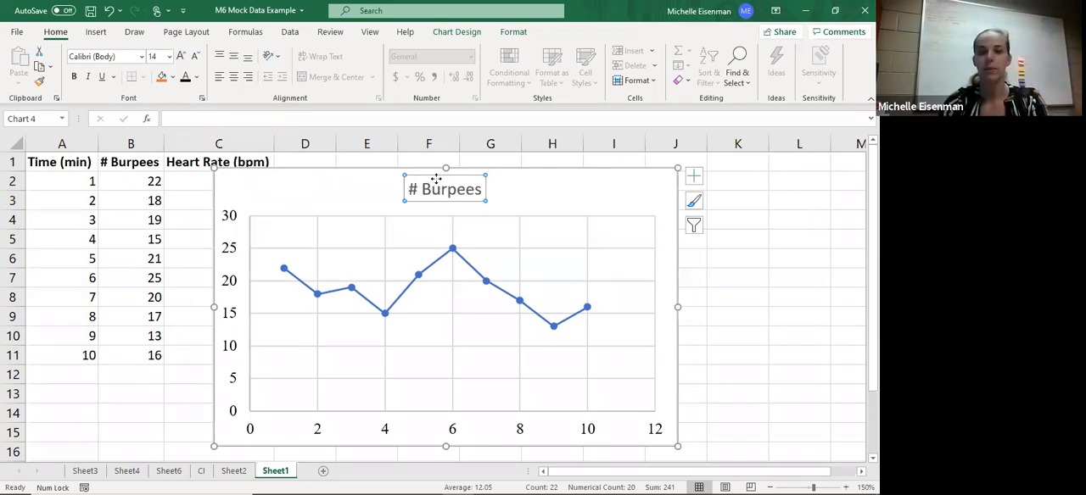
pyautogui.press('Delete')
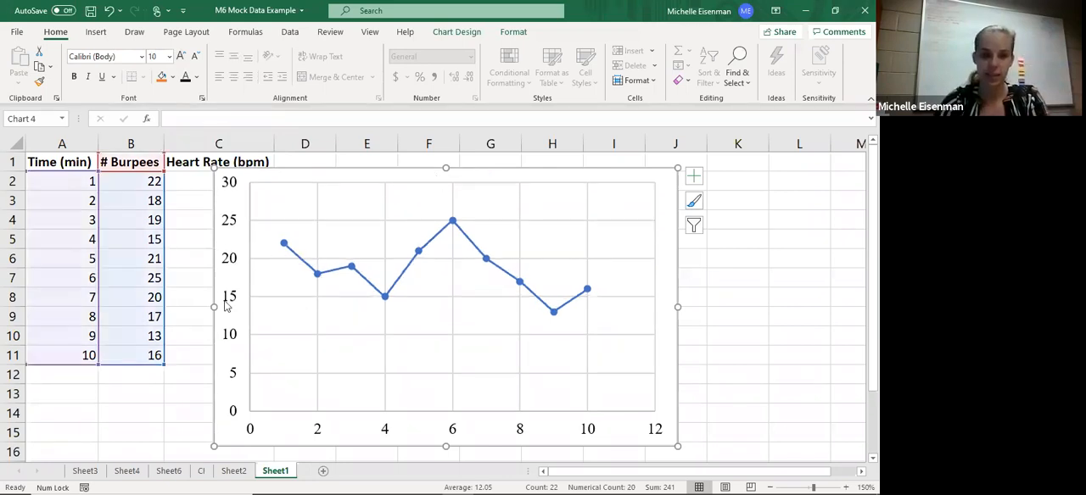
pyautogui.click(237, 273)
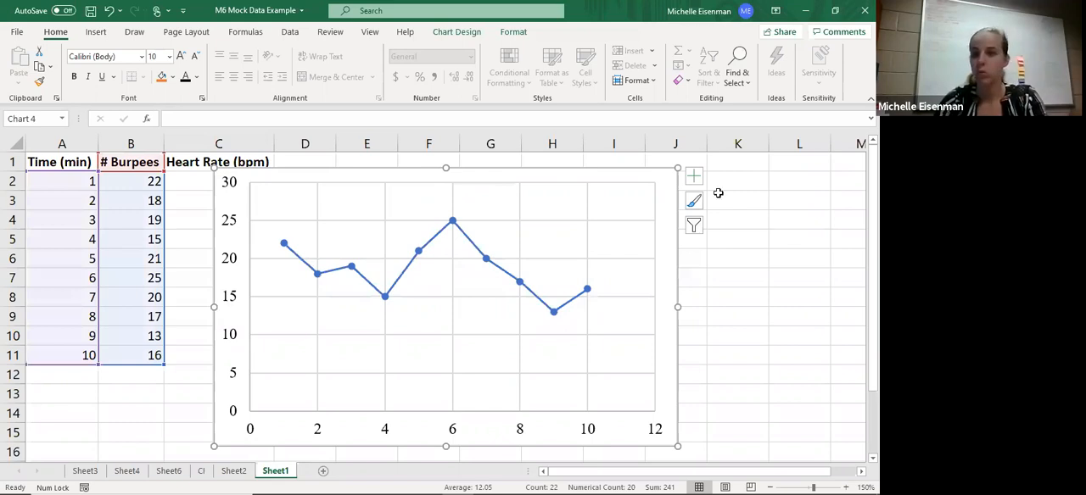
pyautogui.click(694, 177)
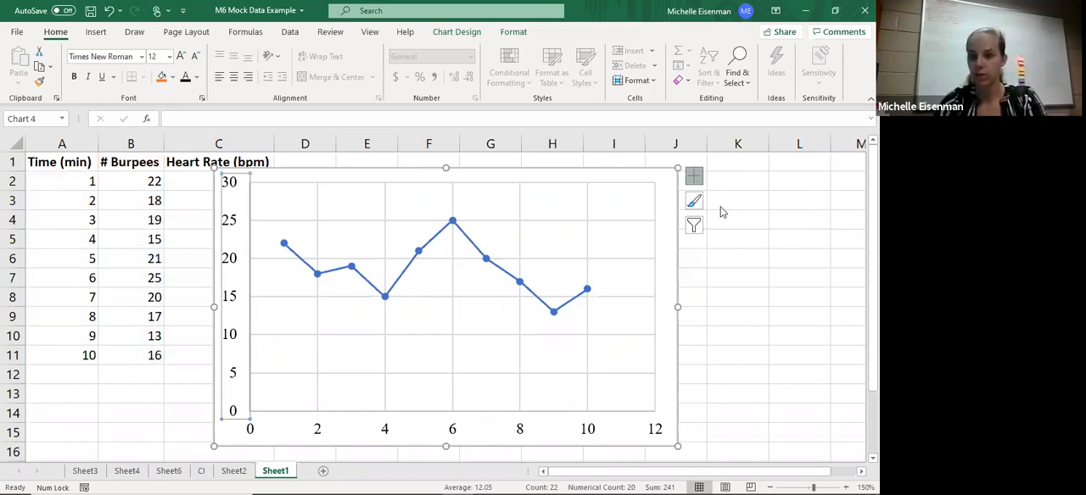
pyautogui.click(740, 209)
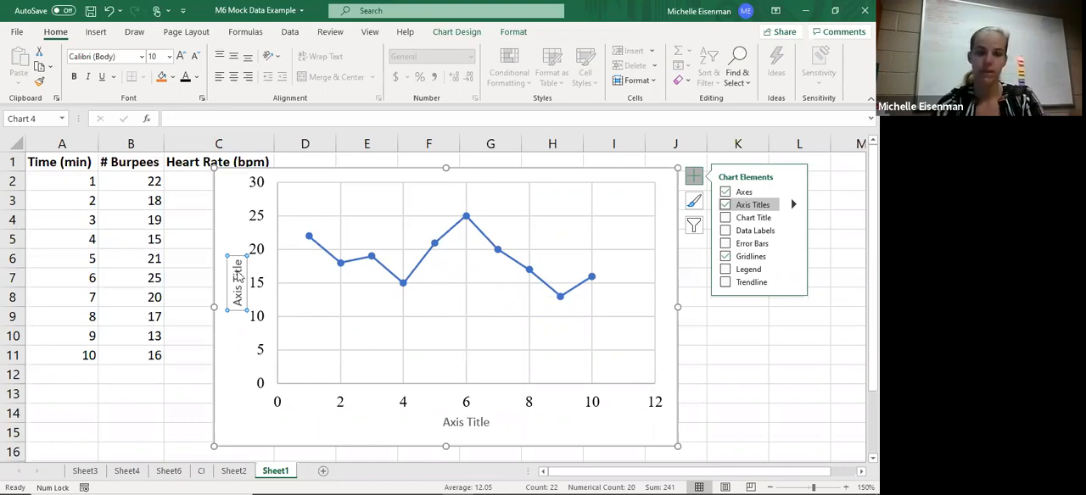
# - Replace the placeholder text of the vertical axis title with "# Burpees"
pyautogui.press('BackSpace')
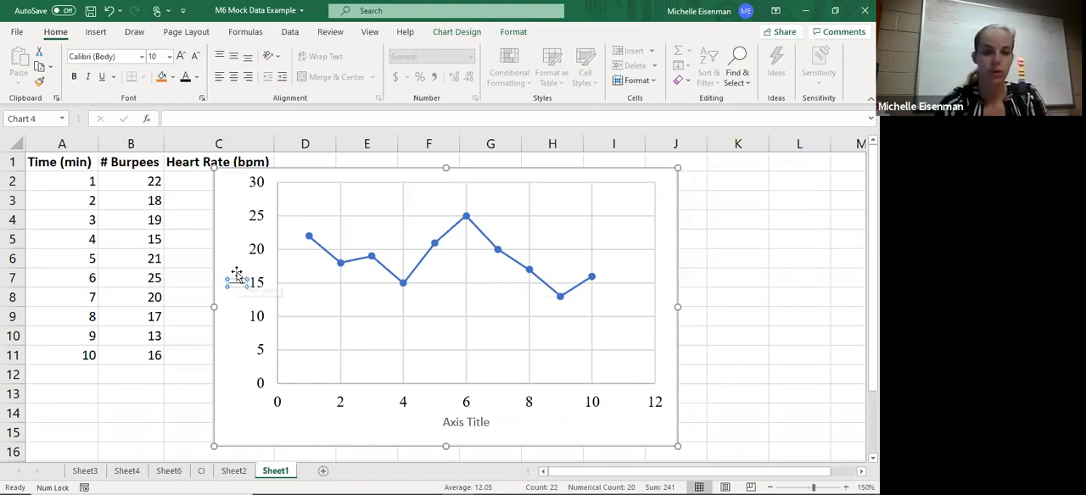
pyautogui.write('# Bu')
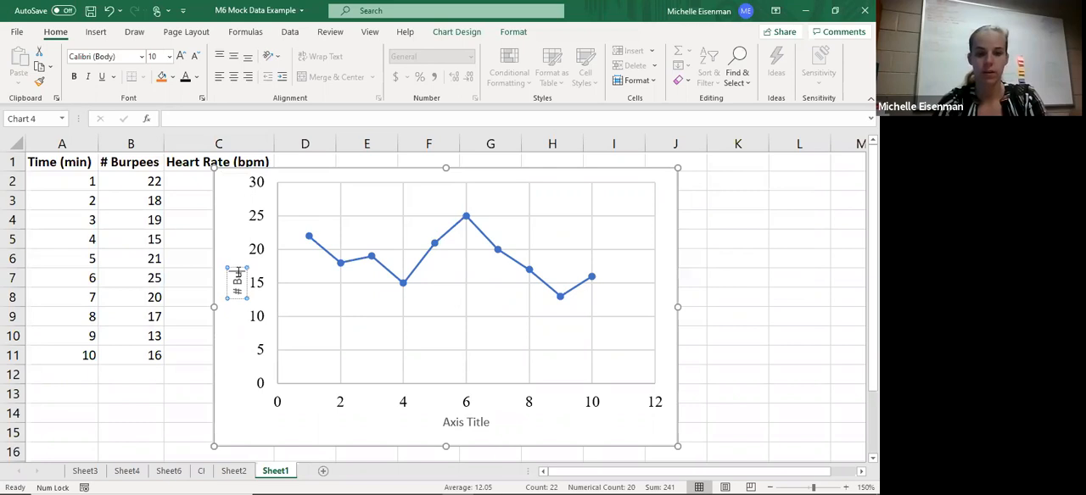
pyautogui.write('rpees')
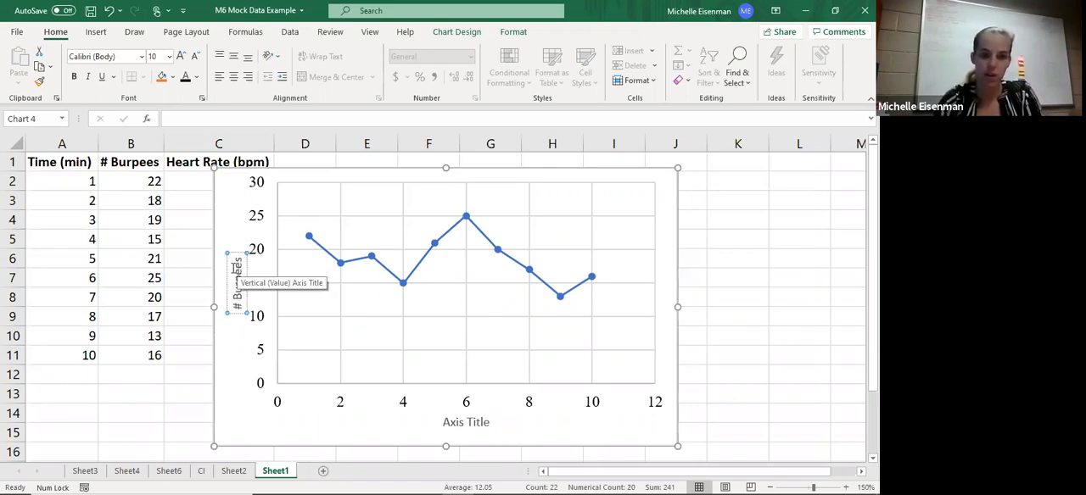
# - Format the "# Burpees" axis title in Times New Roman at size 12
pyautogui.hotkey('ctrl', 'a')
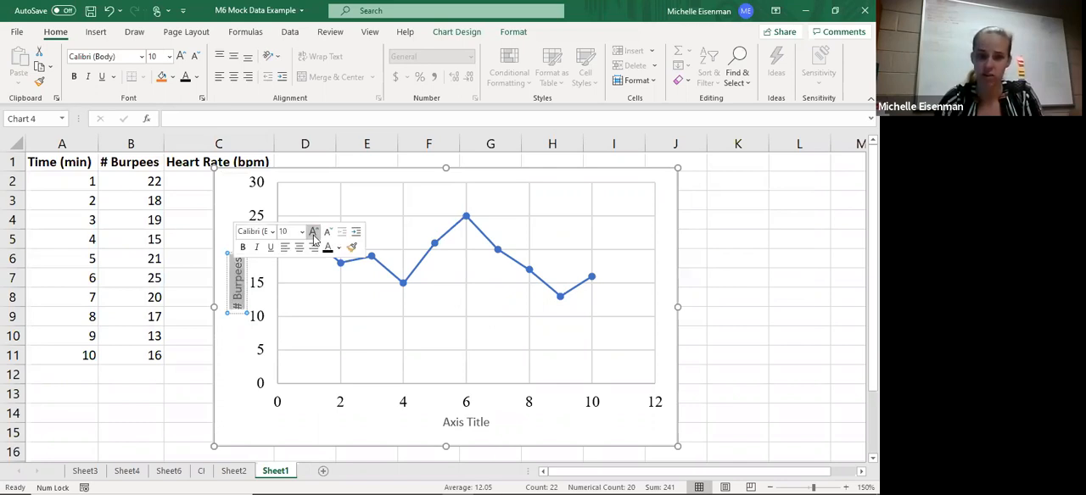
pyautogui.click(313, 234)
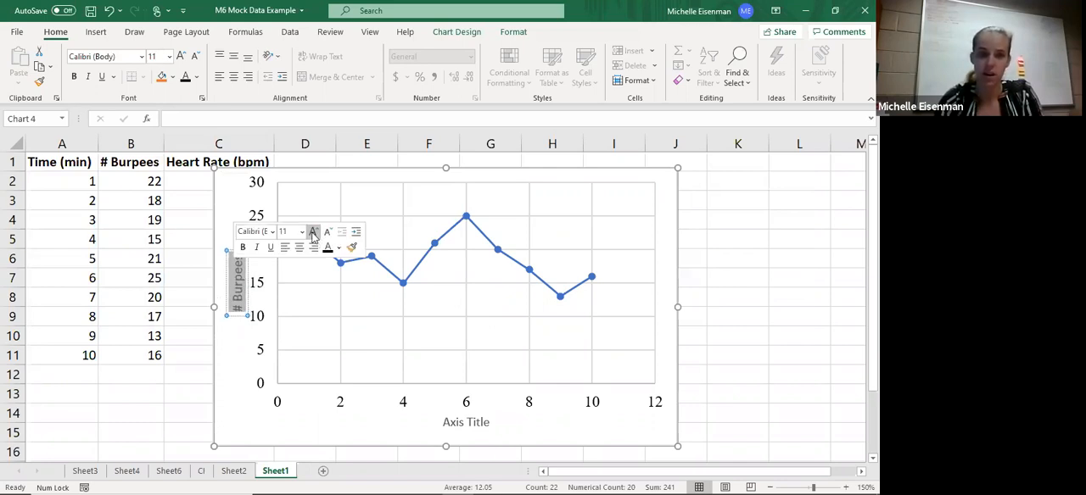
pyautogui.click(313, 234)
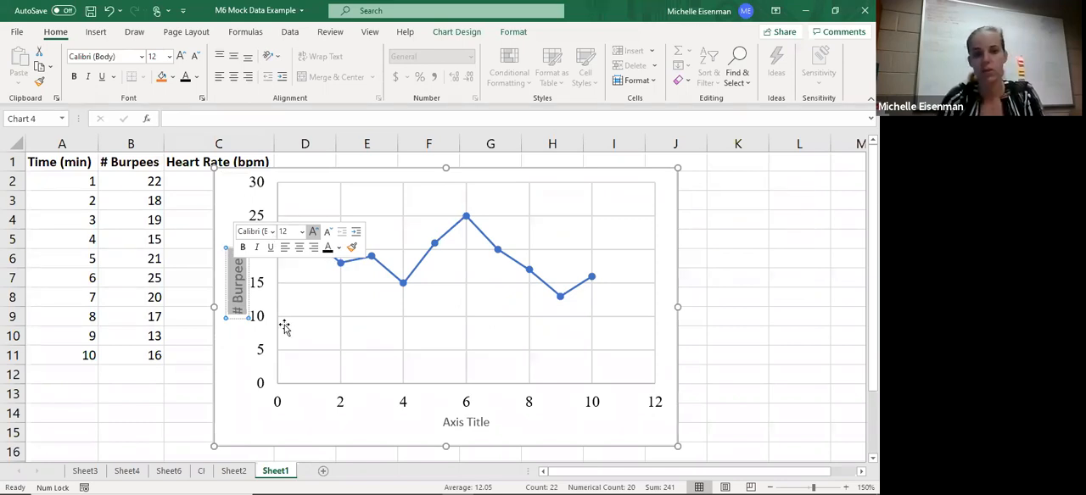
# - Replace the placeholder text of the horizontal axis title with "Time (min)"
pyautogui.click(477, 427)
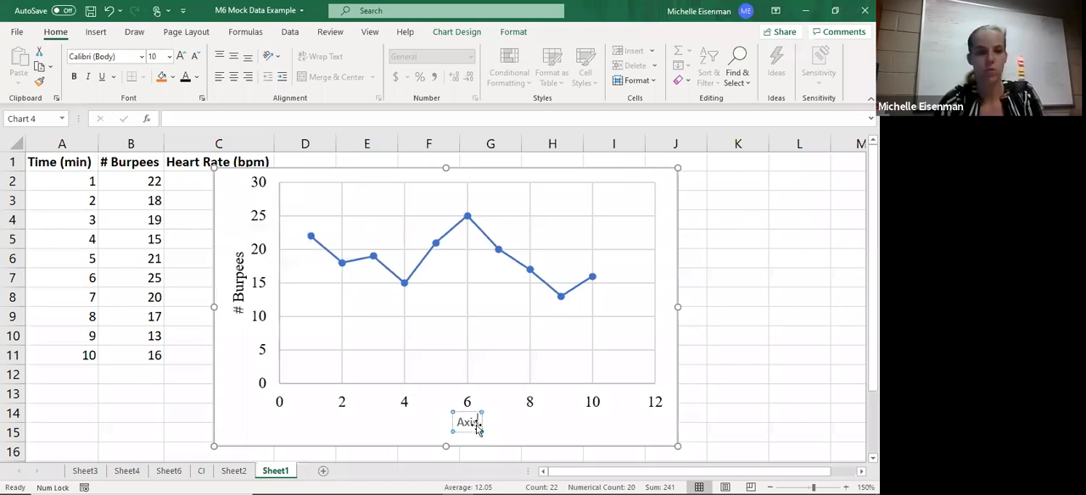
pyautogui.press('BackSpace')
pyautogui.press('BackSpace')
pyautogui.press('BackSpace')
pyautogui.press('BackSpace')
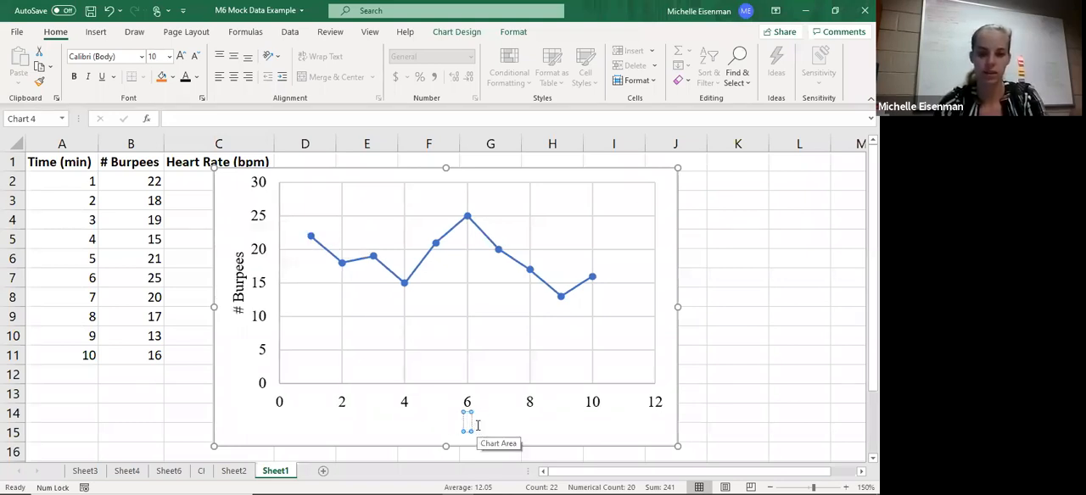
pyautogui.write('Time (min)')
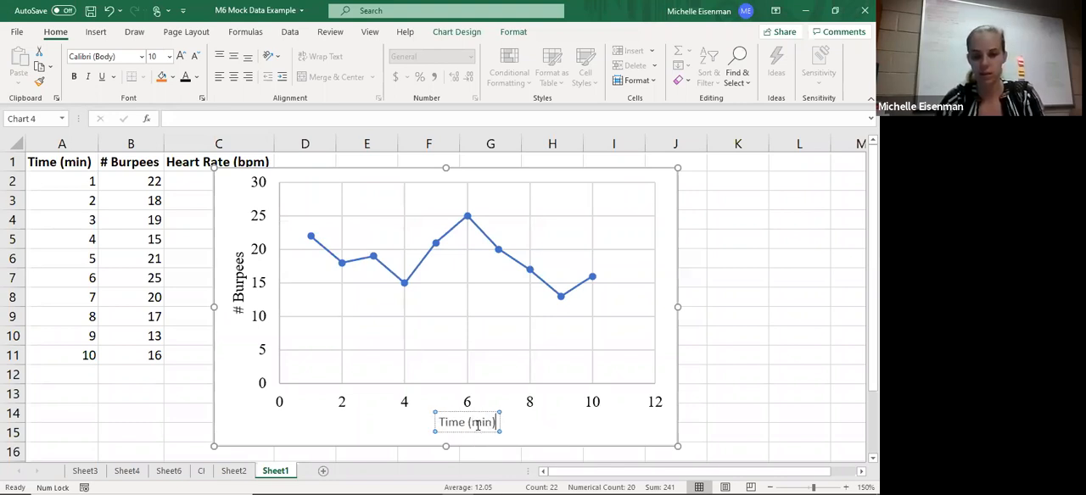
# - Format the "Time (min)" axis title in Times New Roman at size 12
pyautogui.tripleClick(480, 424)
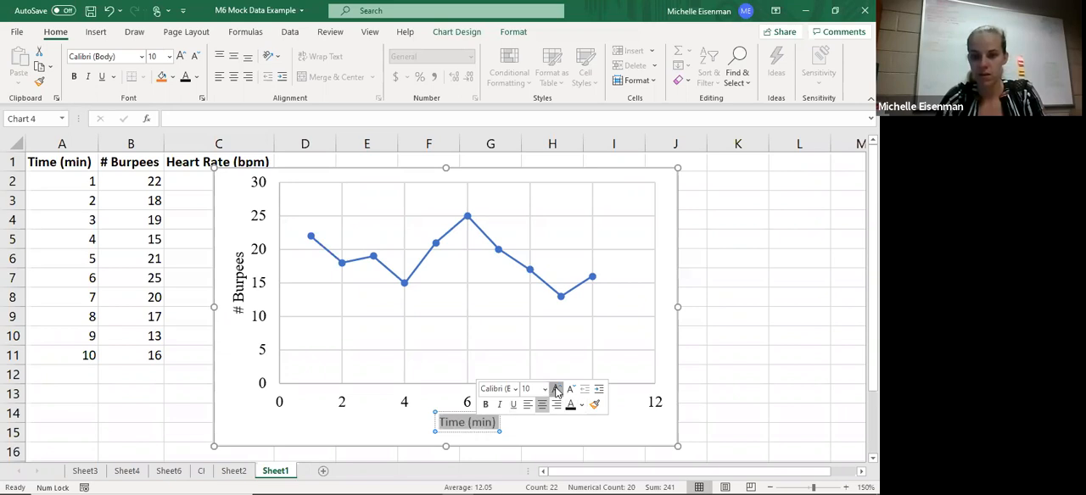
pyautogui.click(555, 390)
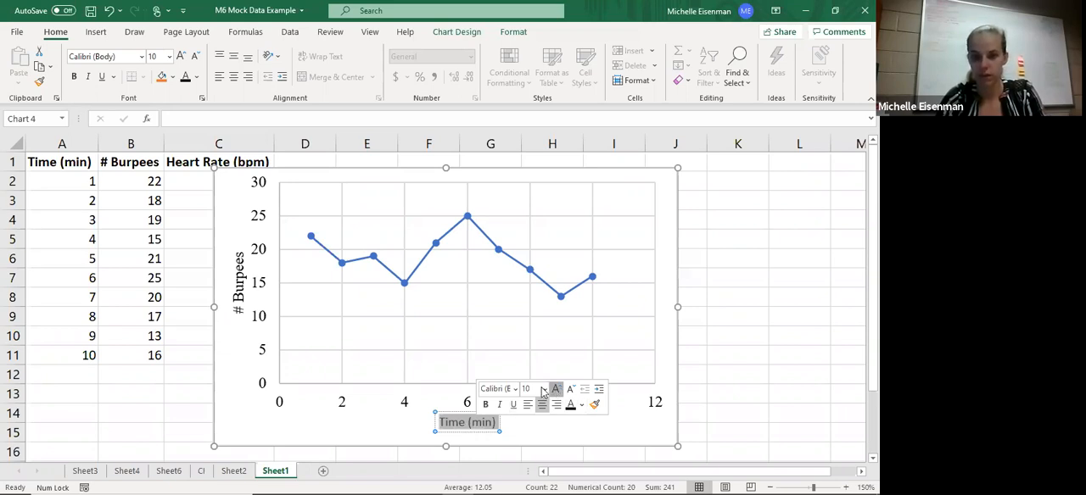
pyautogui.click(496, 392)
pyautogui.press('BackSpace')
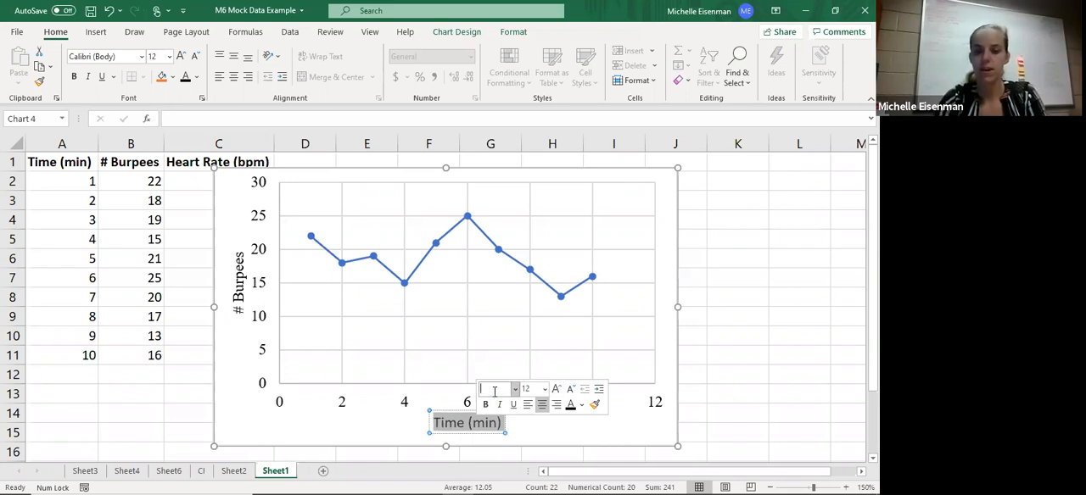
pyautogui.write('Ti')
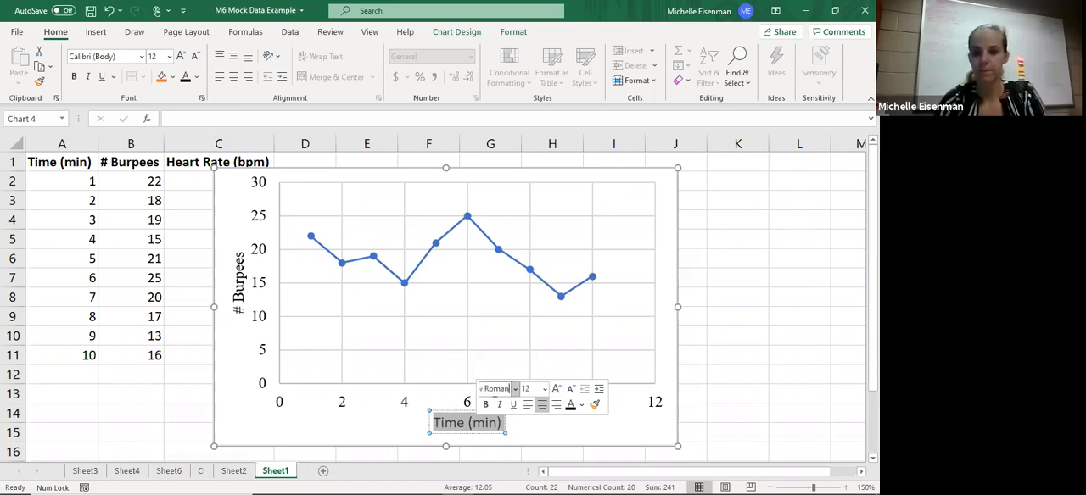
pyautogui.press('Return')
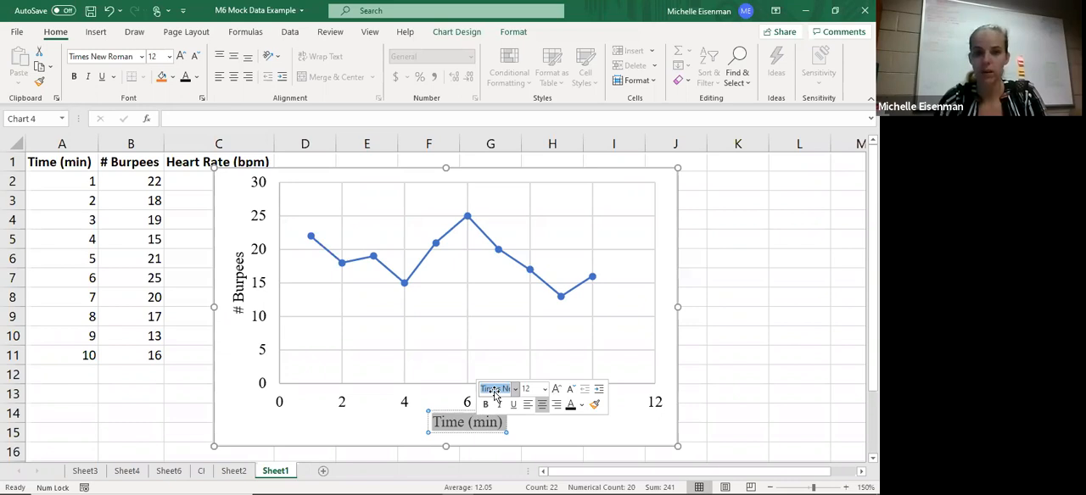
# - Remove both the vertical and the horizontal gridlines from the chart's plot area
pyautogui.click(405, 313)
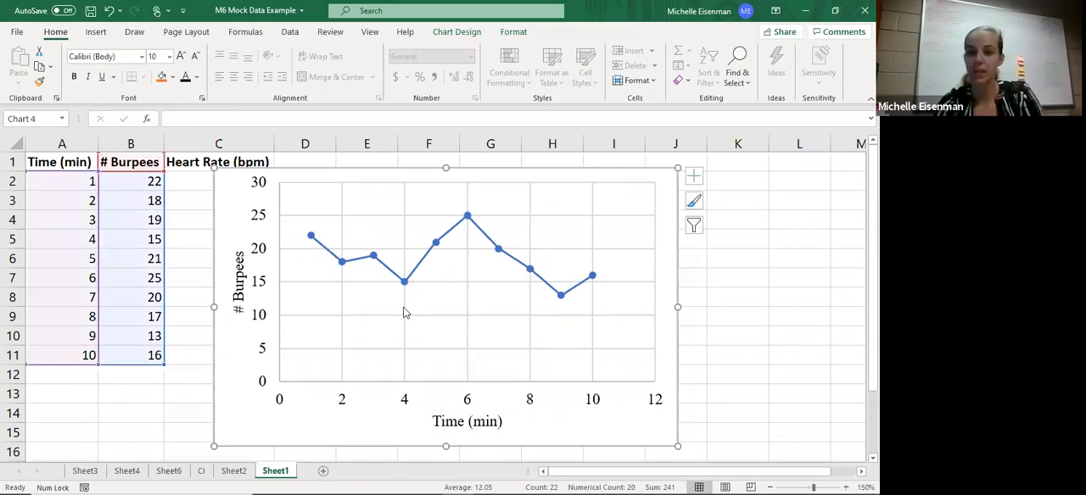
pyautogui.click(404, 313)
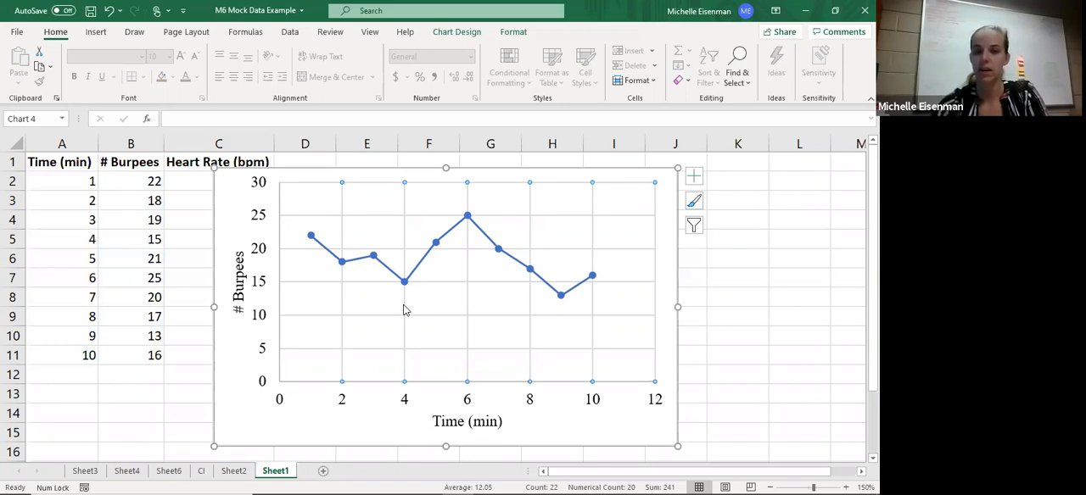
pyautogui.press('Escape')
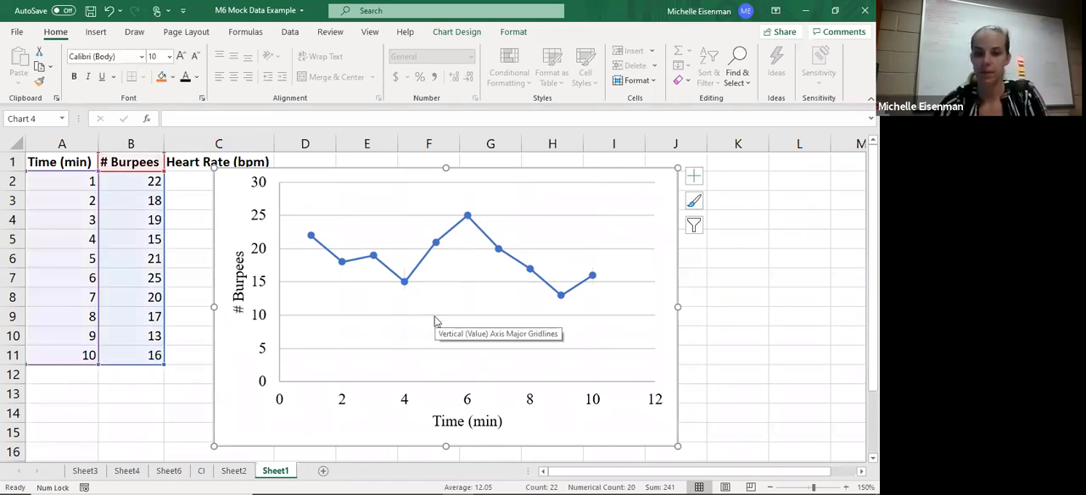
pyautogui.click(434, 321)
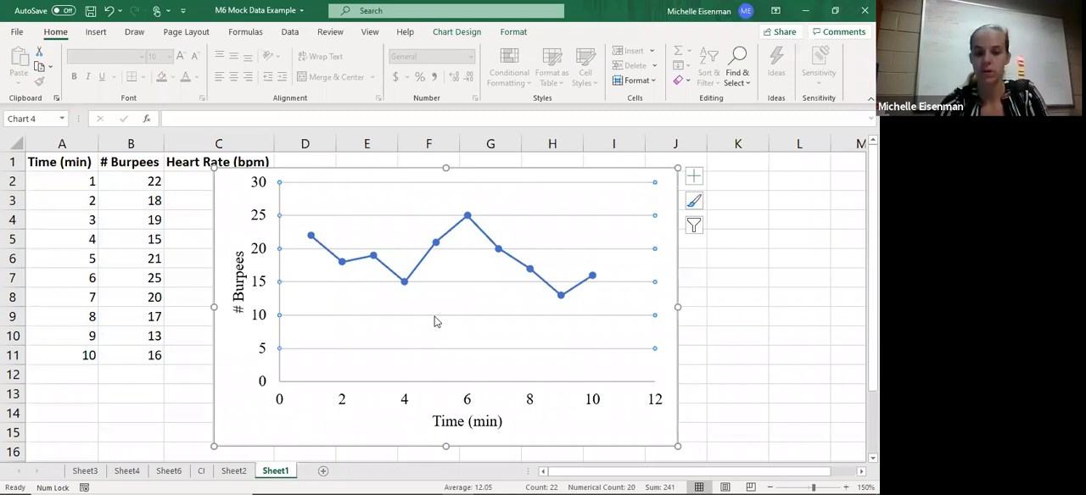
pyautogui.press('Delete')
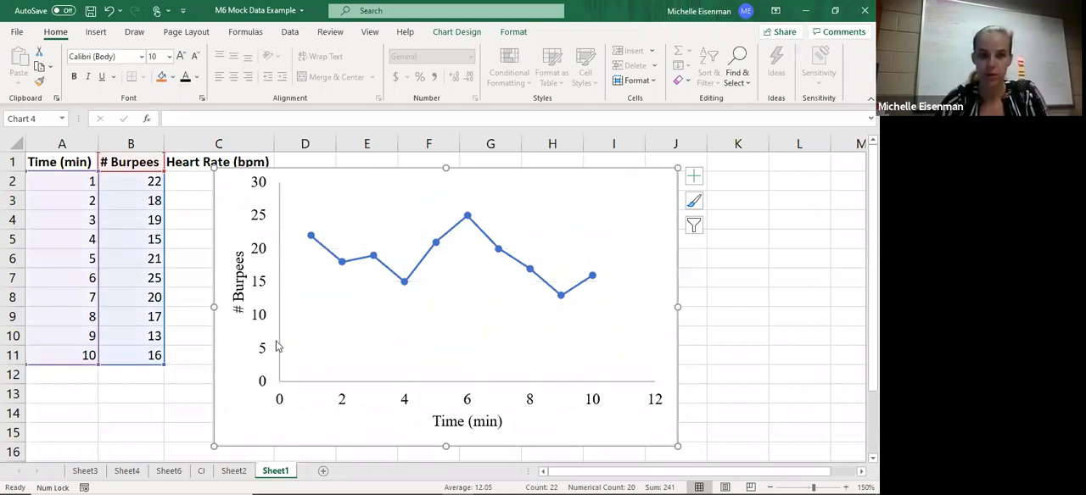
# - Set the minimum bound of the chart's vertical "# Burpees" axis to 10
pyautogui.click(277, 346)
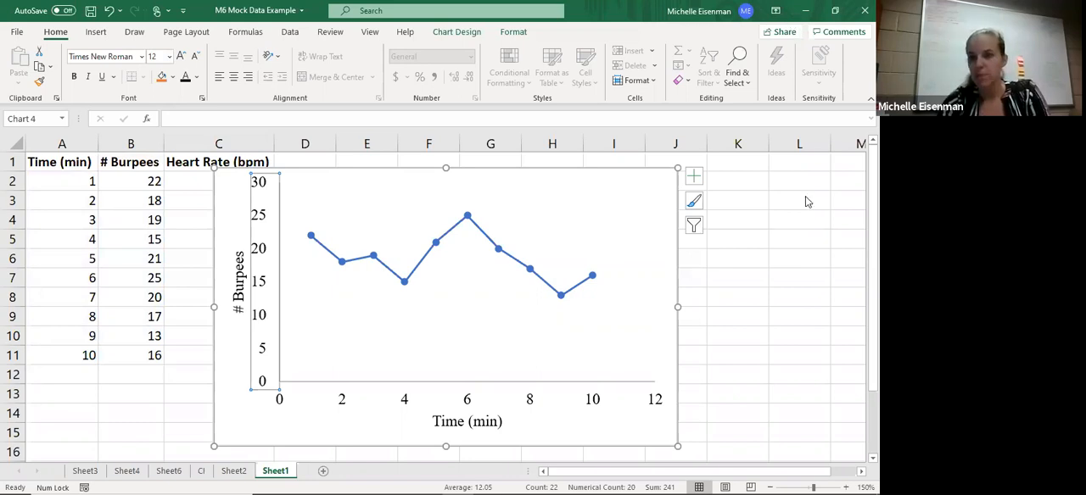
pyautogui.hotkey('ctrl', '1')
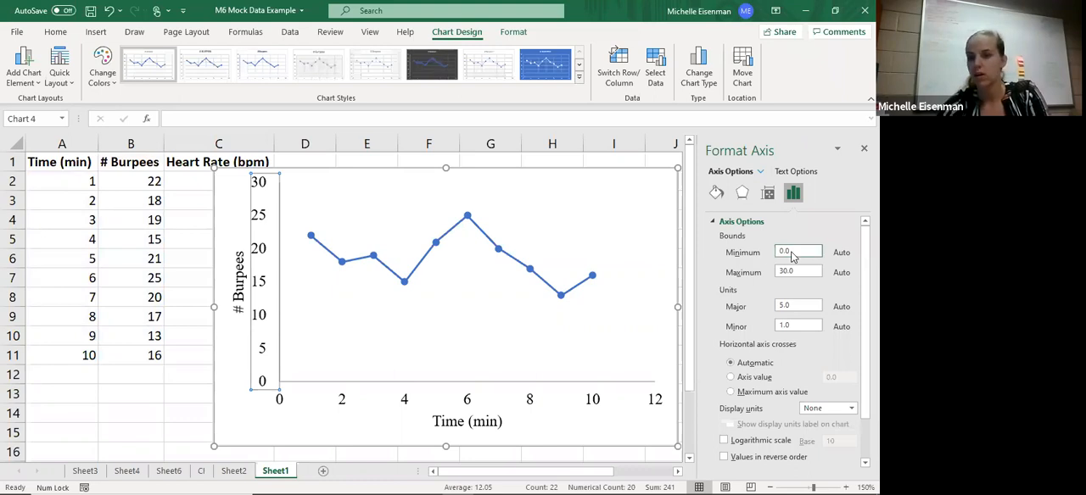
pyautogui.doubleClick(784, 251)
pyautogui.write('10')
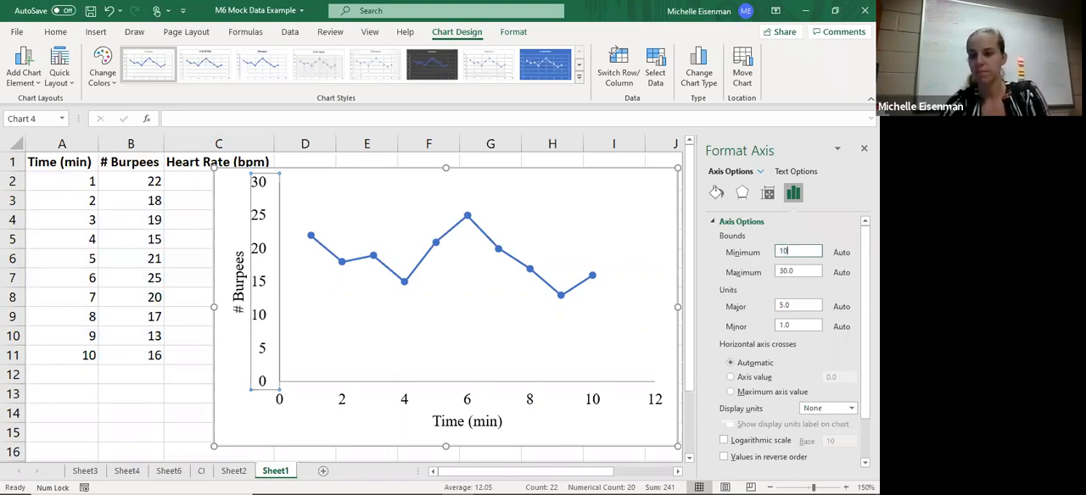
pyautogui.press('Return')
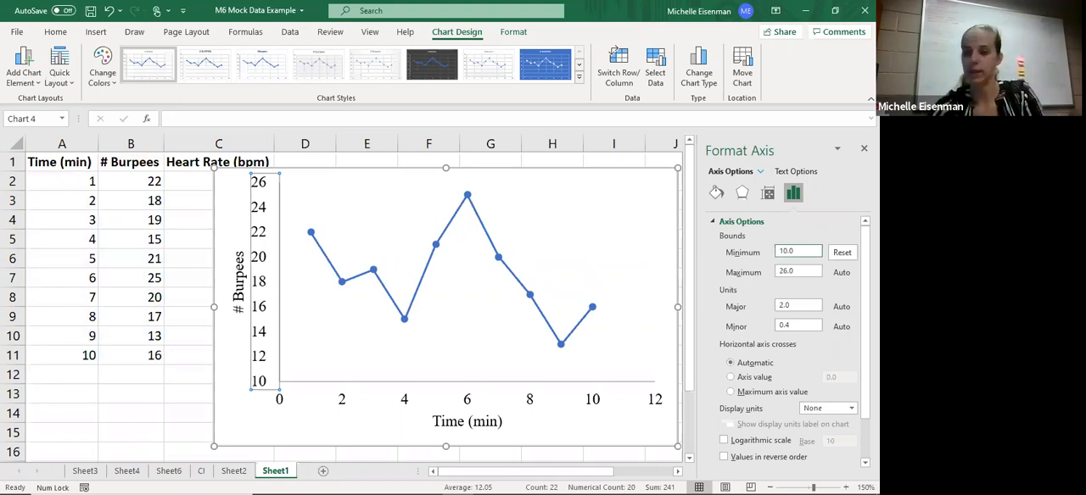
# - Set the major tick marks of the vertical "# Burpees" axis to Outside
pyautogui.scroll(-1, 794, 340)
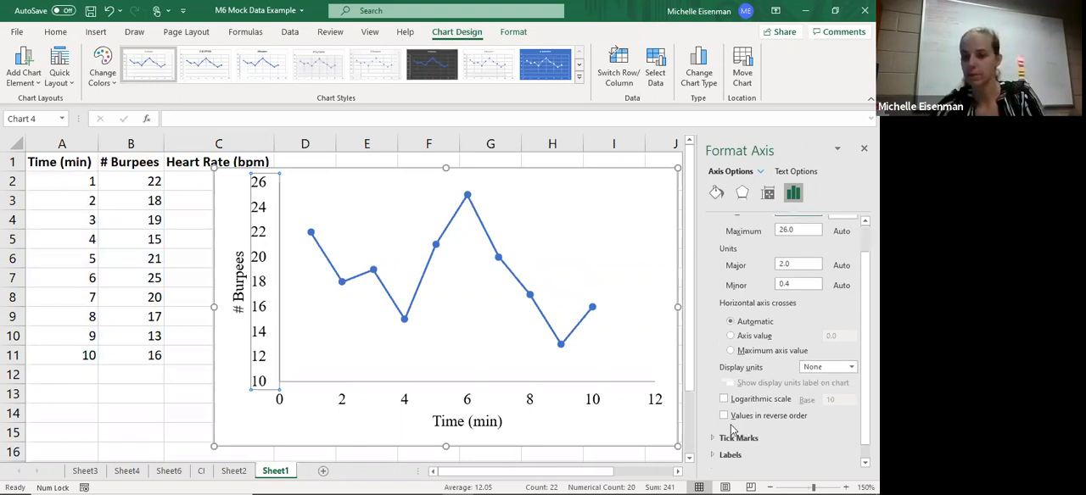
pyautogui.click(735, 437)
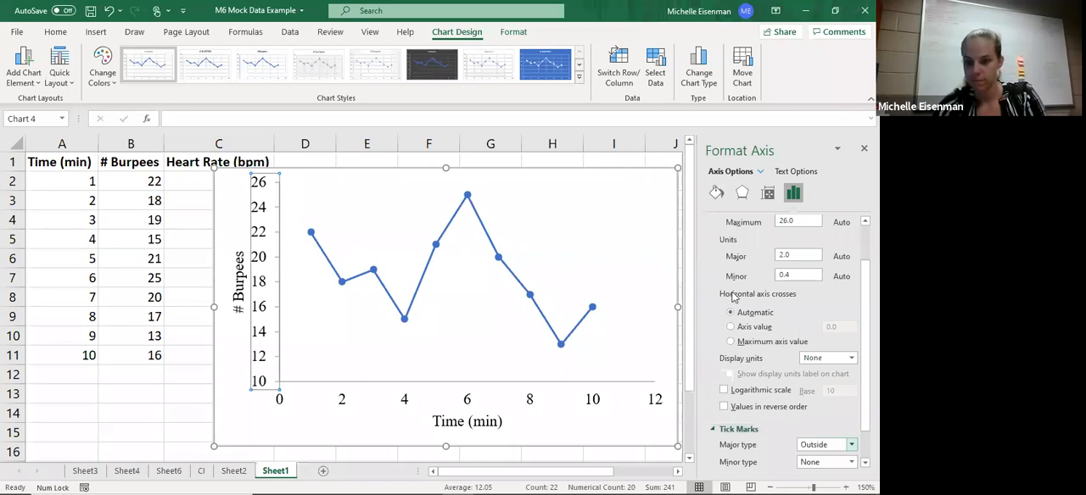
pyautogui.scroll(-1, 734, 297)
pyautogui.scroll(2, 734, 297)
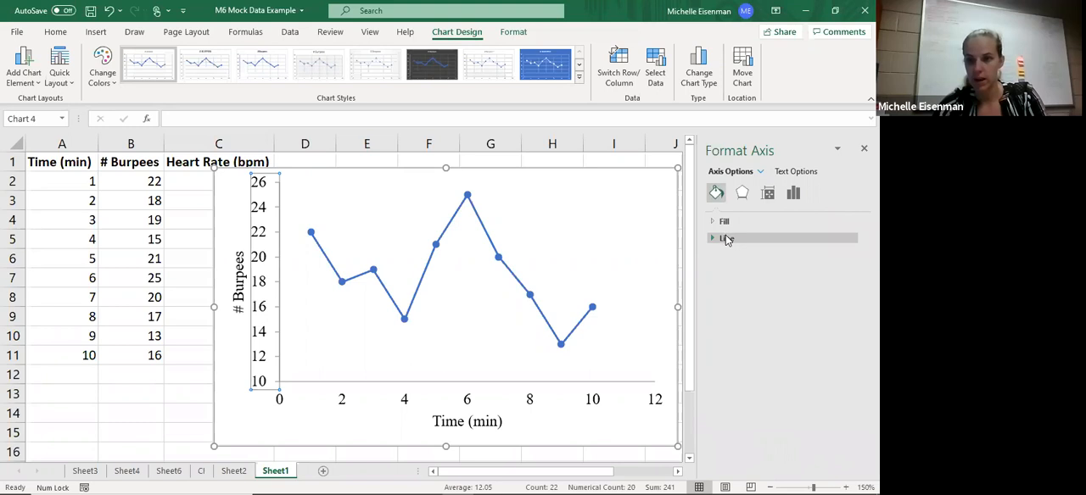
# - Give the vertical and horizontal axes of the chart a black line
pyautogui.click(726, 238)
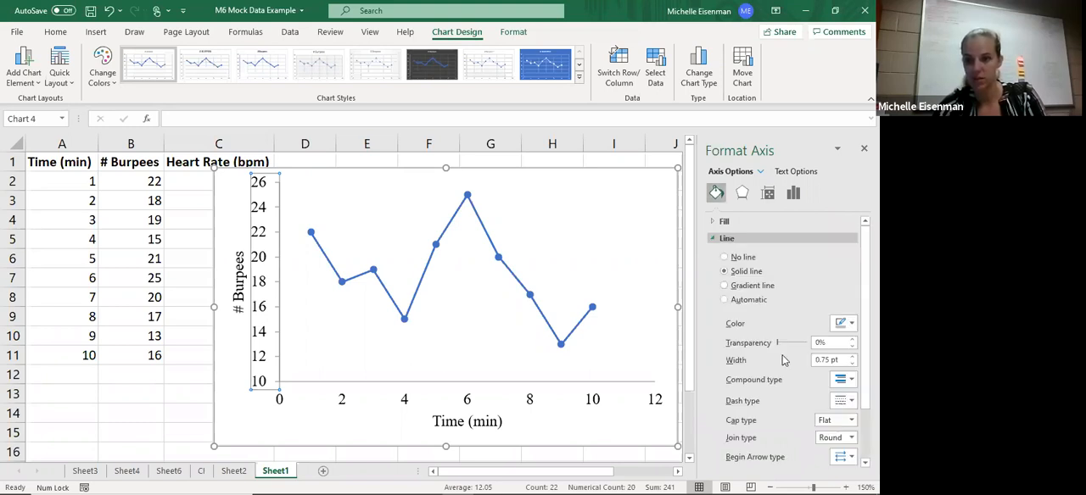
pyautogui.click(718, 195)
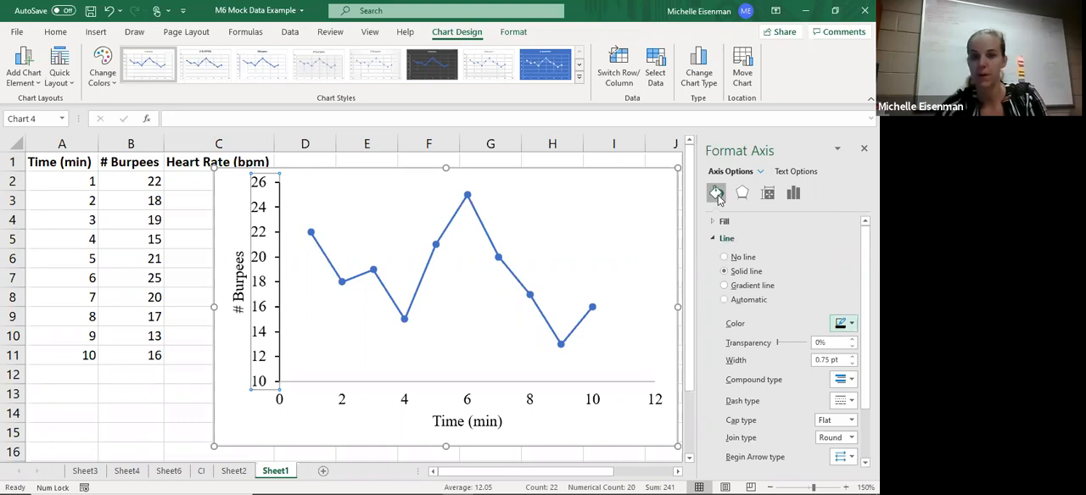
pyautogui.click(851, 324)
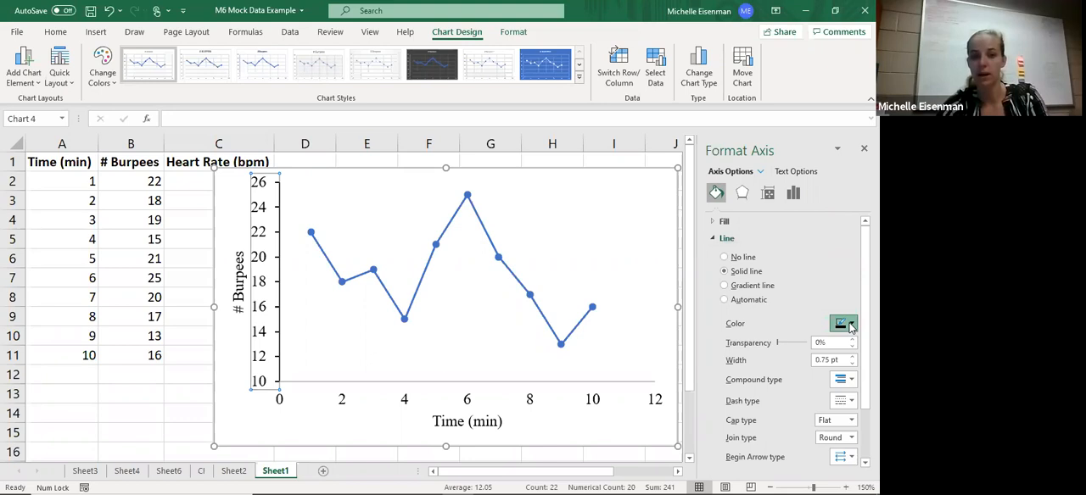
pyautogui.click(407, 400)
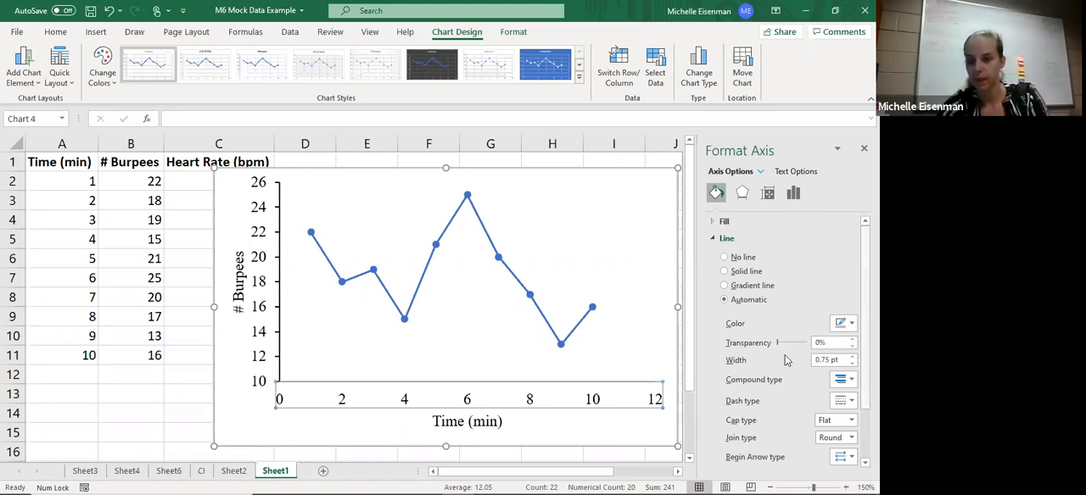
# - Set the horizontal "Time (min)" axis to a major unit of 1 with Outside major tick marks
pyautogui.click(793, 194)
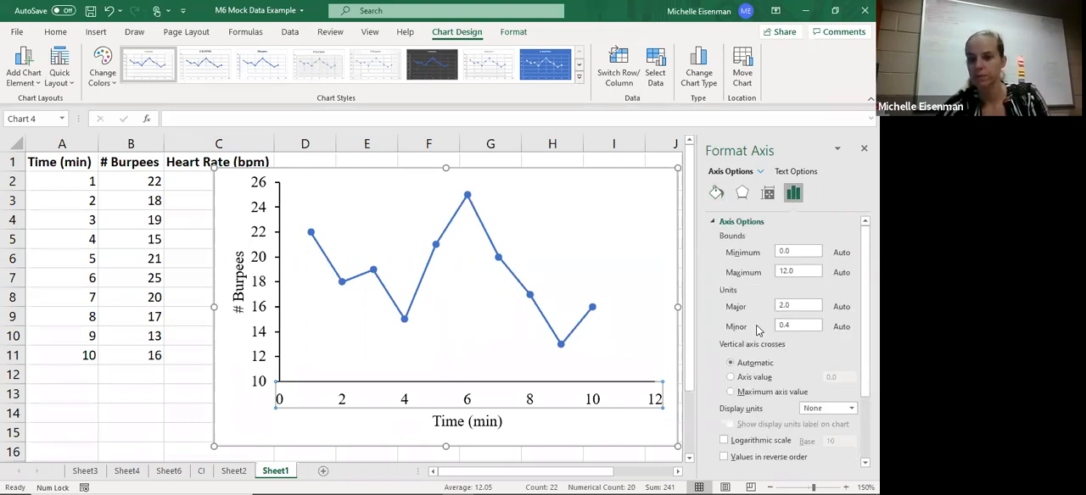
pyautogui.scroll(-1, 789, 275)
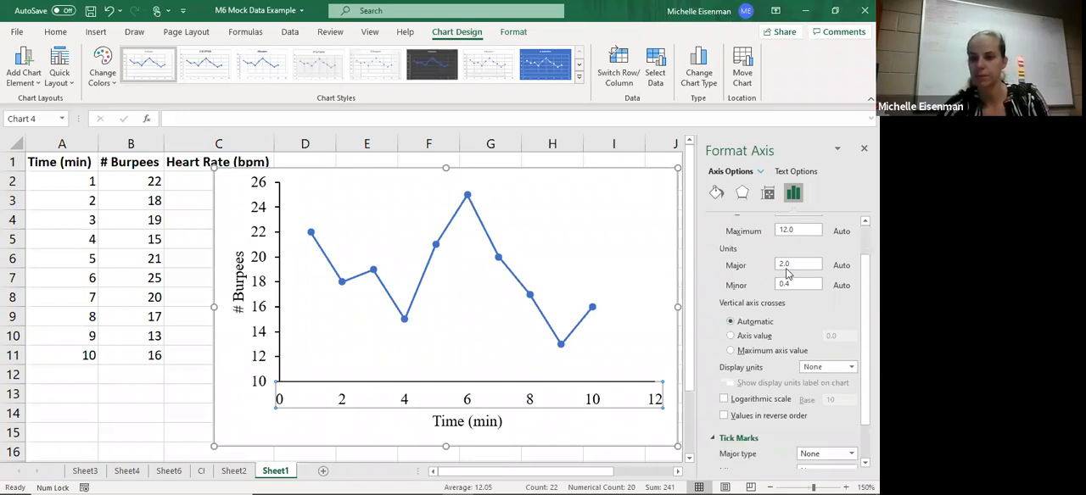
pyautogui.doubleClick(797, 265)
pyautogui.write('1')
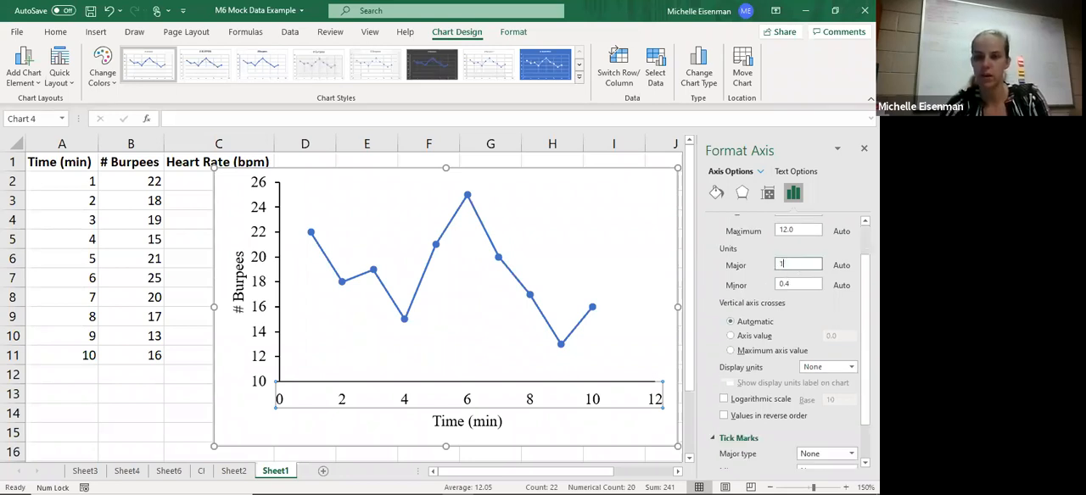
pyautogui.press('Return')
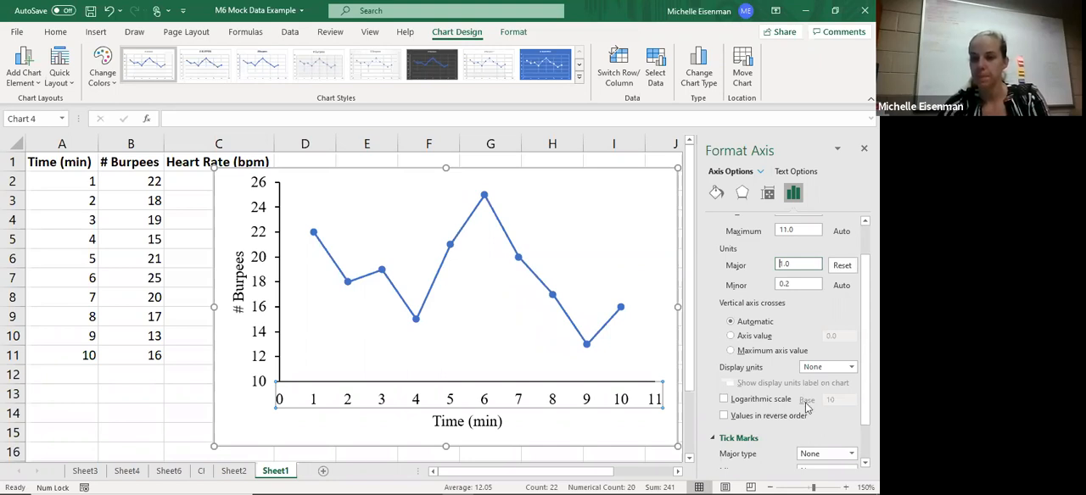
pyautogui.scroll(-1, 850, 409)
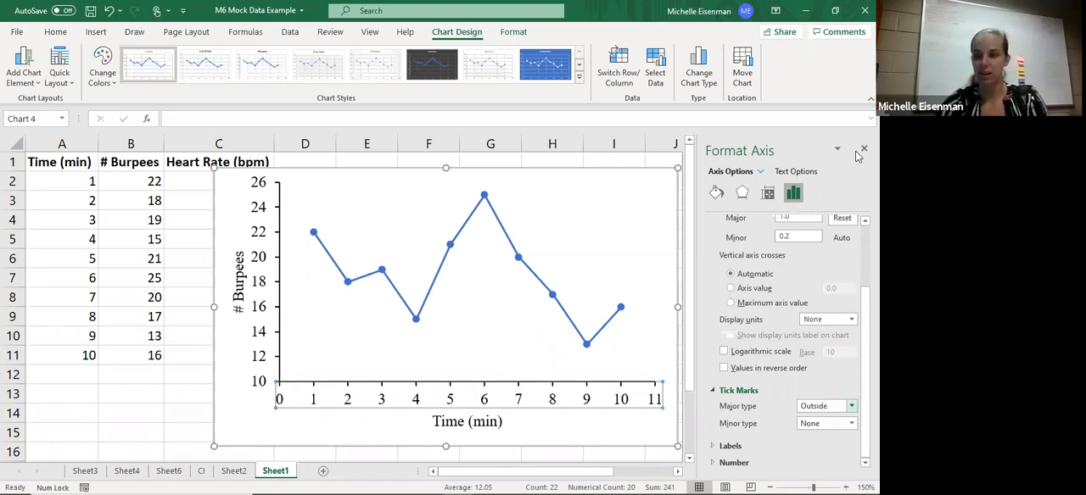
# - Move the chart clear of the Heart Rate column and add a data series named from cell C1
pyautogui.moveTo(600, 177); pyautogui.dragTo(659, 189)
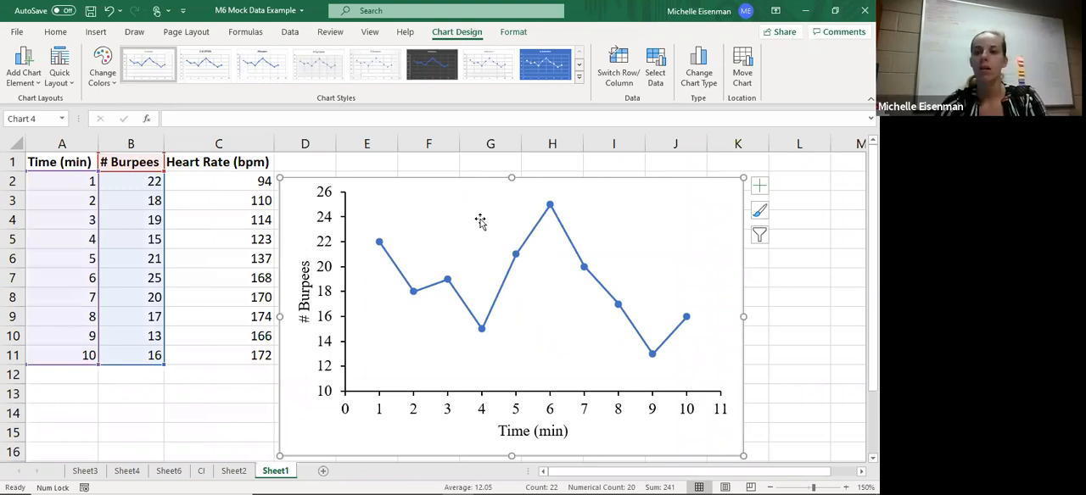
pyautogui.click(656, 72)
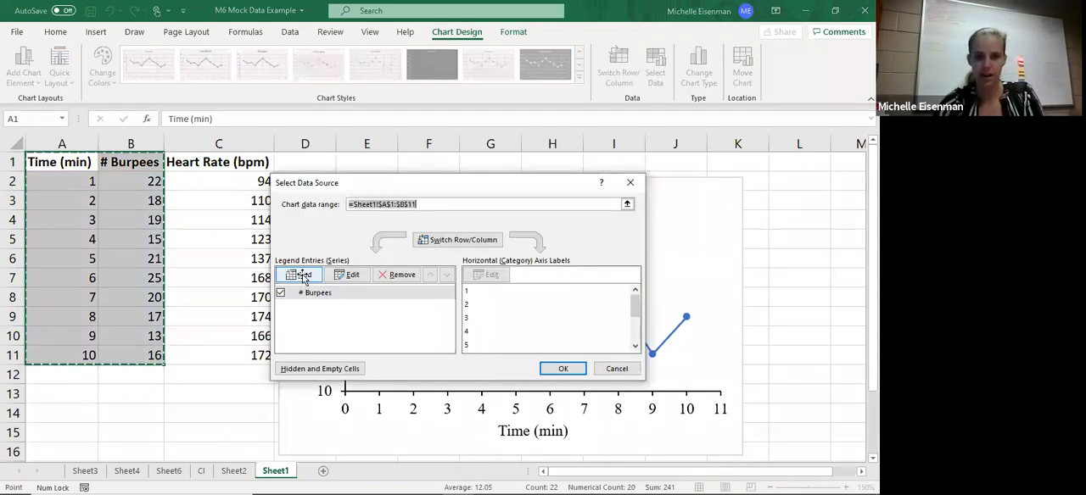
pyautogui.click(302, 276)
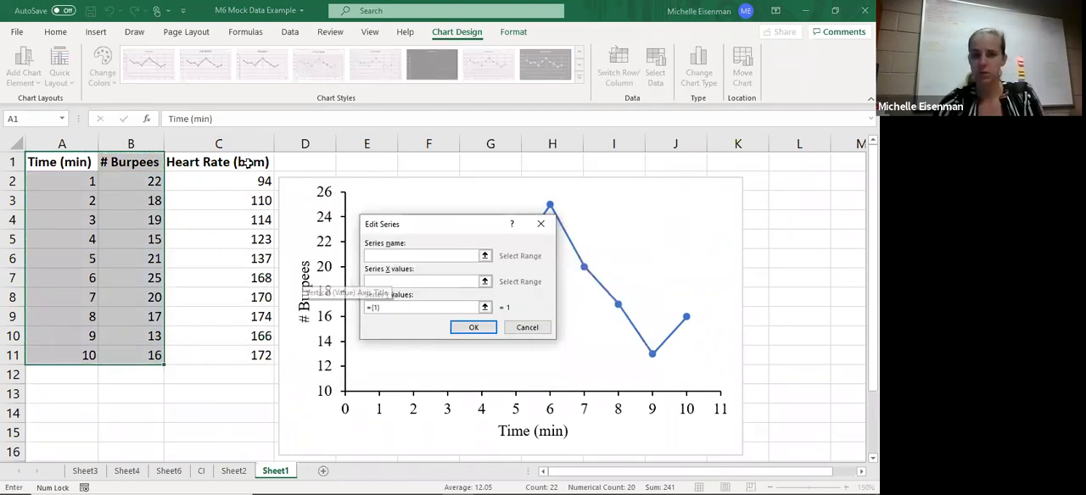
pyautogui.click(246, 163)
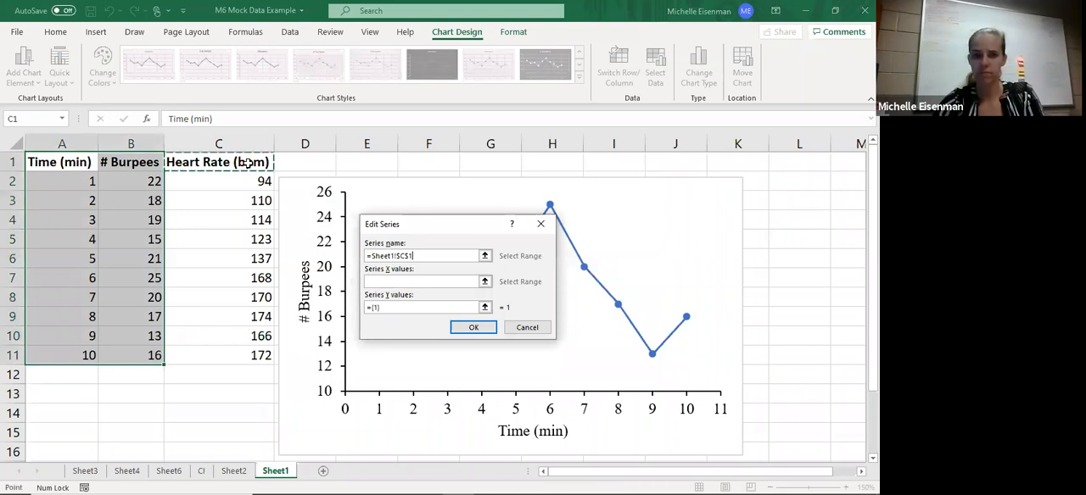
# - Set the new series' Y values to the heart rates in C2:C11 and apply the data source changes
pyautogui.click(389, 283)
pyautogui.click(392, 306)
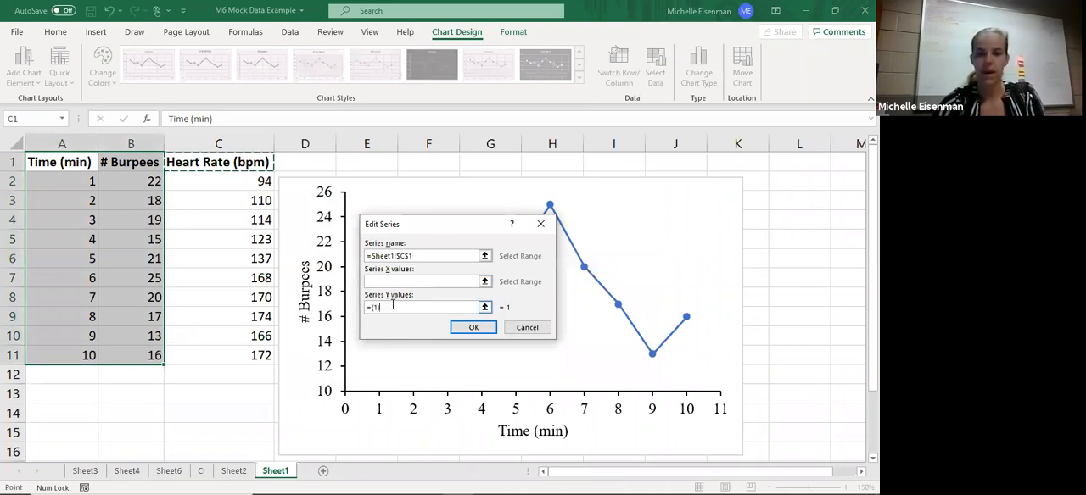
pyautogui.press('BackSpace')
pyautogui.press('BackSpace')
pyautogui.press('BackSpace')
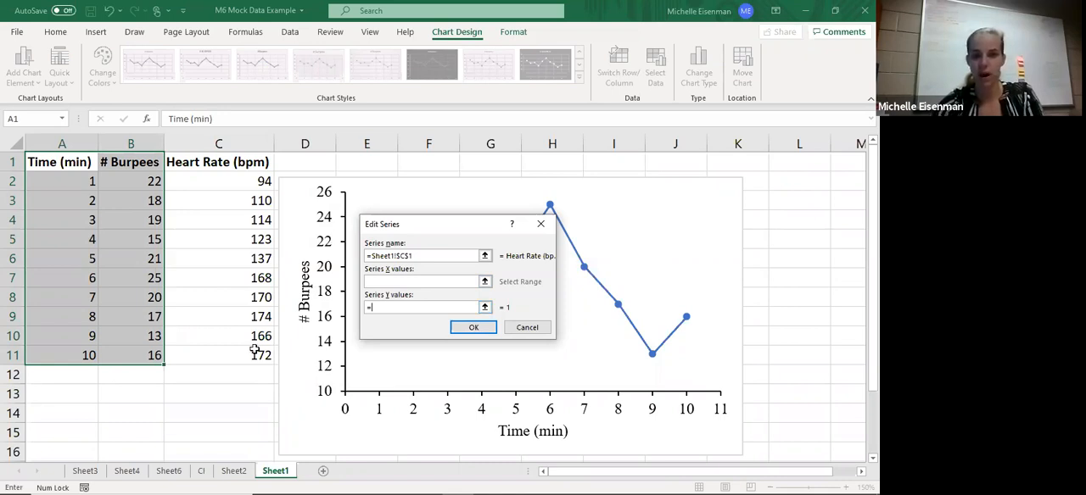
pyautogui.moveTo(255, 181); pyautogui.dragTo(256, 353)
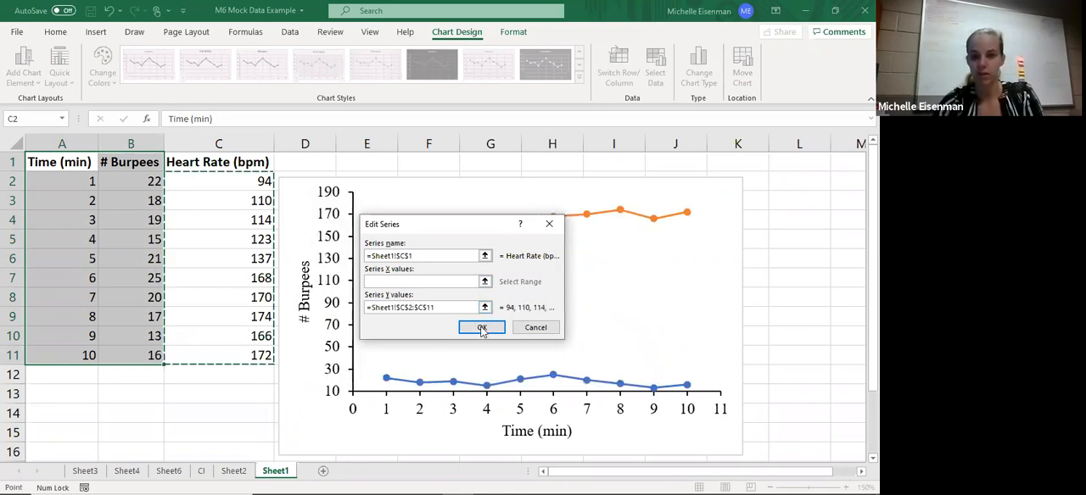
pyautogui.press('Return')
pyautogui.click(562, 372)
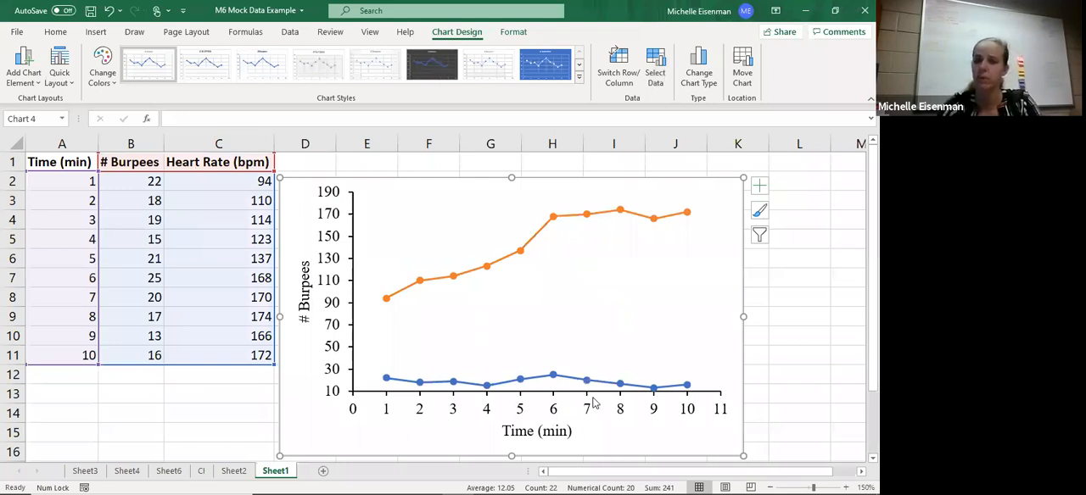
# - Change the chart to a custom combination with Heart Rate (bpm) on the secondary axis and # Burpees as Line with Markers
pyautogui.click(579, 219)
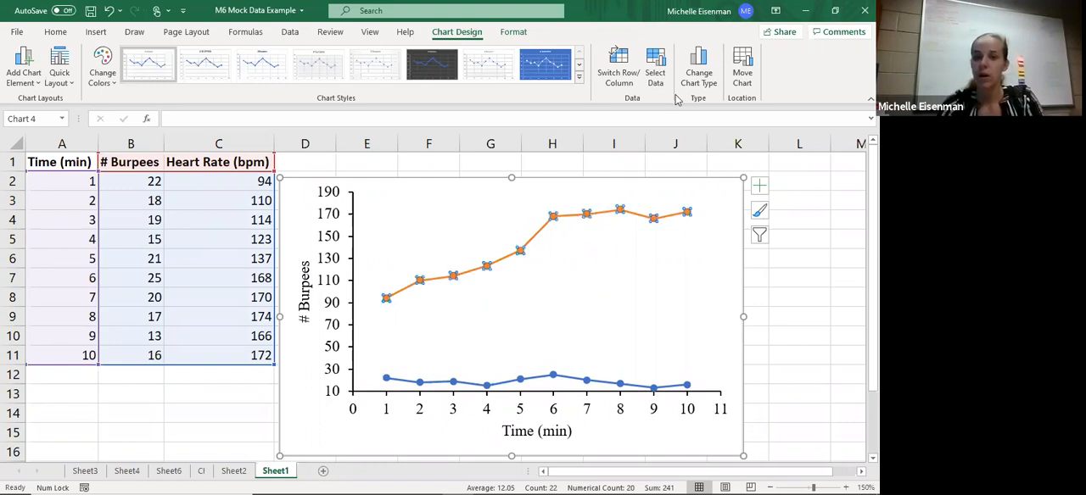
pyautogui.click(695, 53)
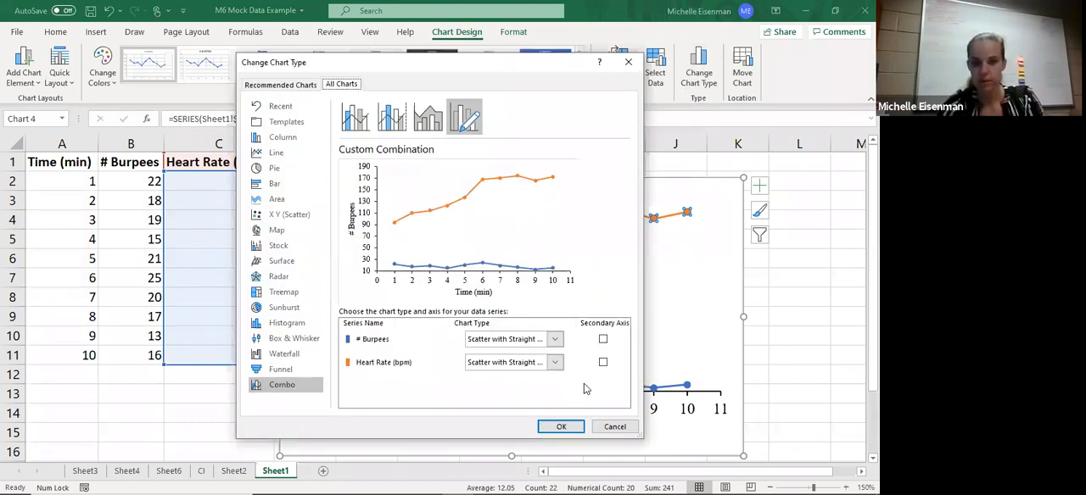
pyautogui.click(603, 365)
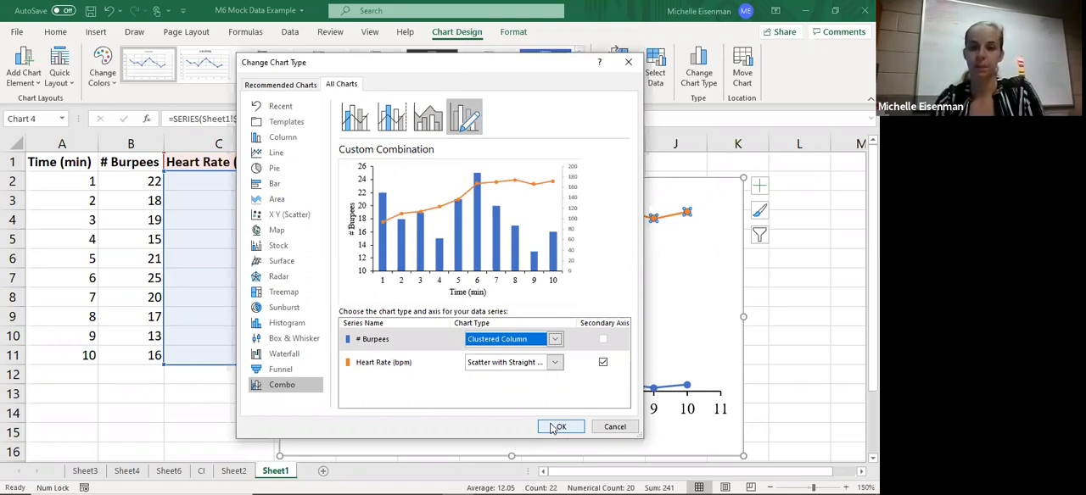
pyautogui.click(594, 221)
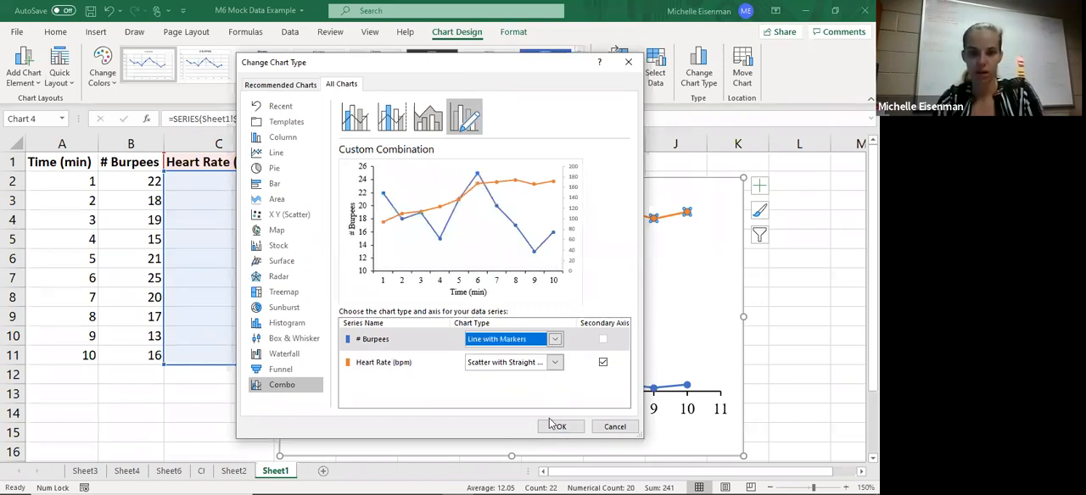
pyautogui.click(556, 426)
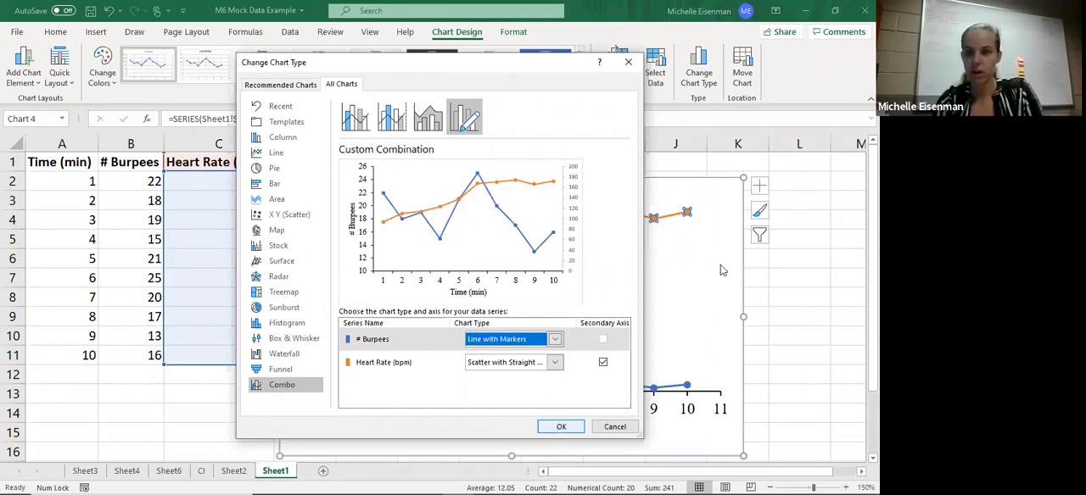
# - Move the chart clear of the axis formatting options and set the secondary vertical axis's minimum bound to 75
pyautogui.doubleClick(722, 270)
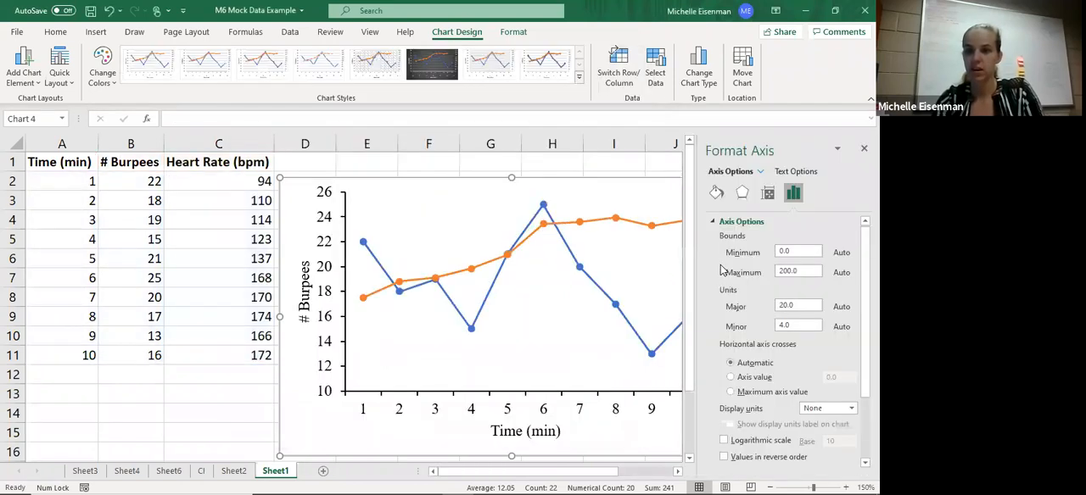
pyautogui.moveTo(465, 178); pyautogui.dragTo(423, 184)
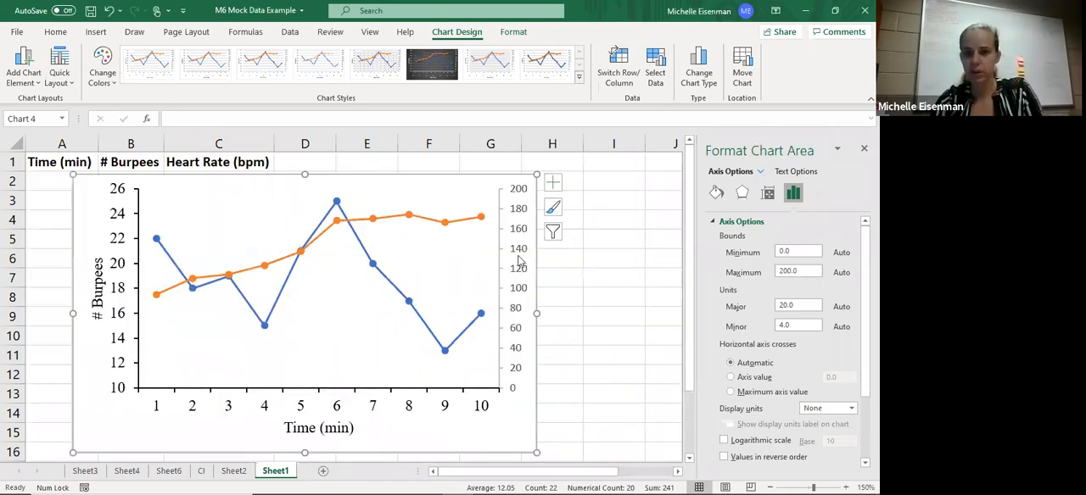
pyautogui.click(518, 260)
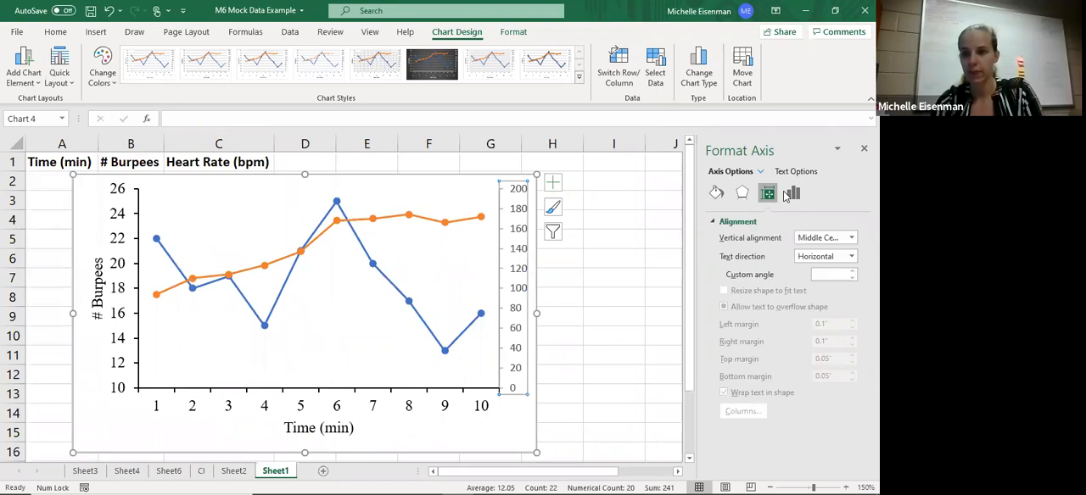
pyautogui.click(789, 194)
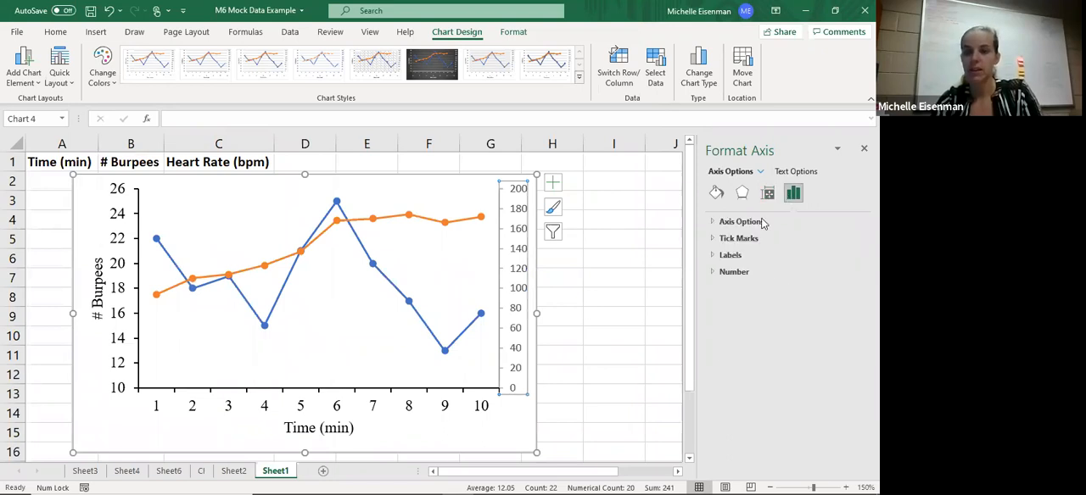
pyautogui.click(734, 241)
pyautogui.click(731, 222)
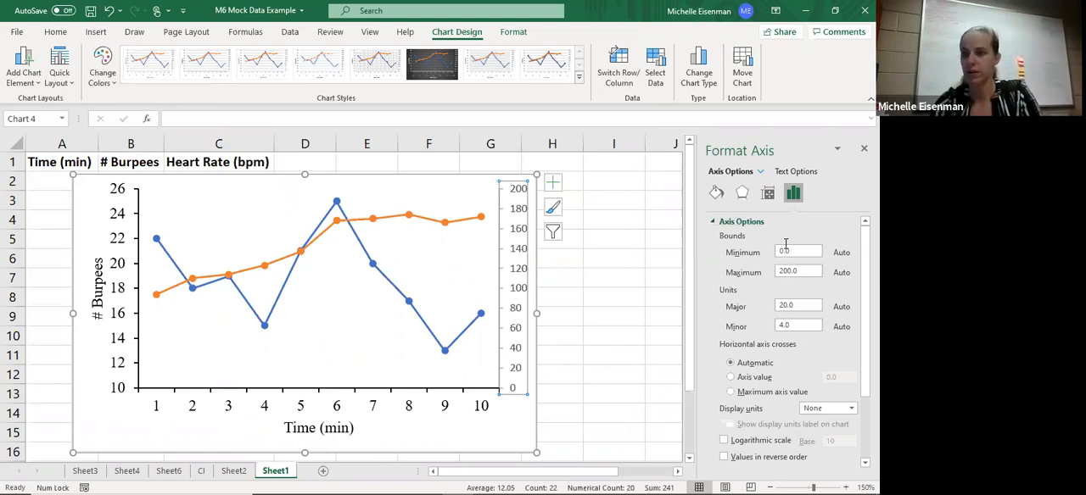
pyautogui.doubleClick(768, 252)
pyautogui.write('75')
pyautogui.press('Return')
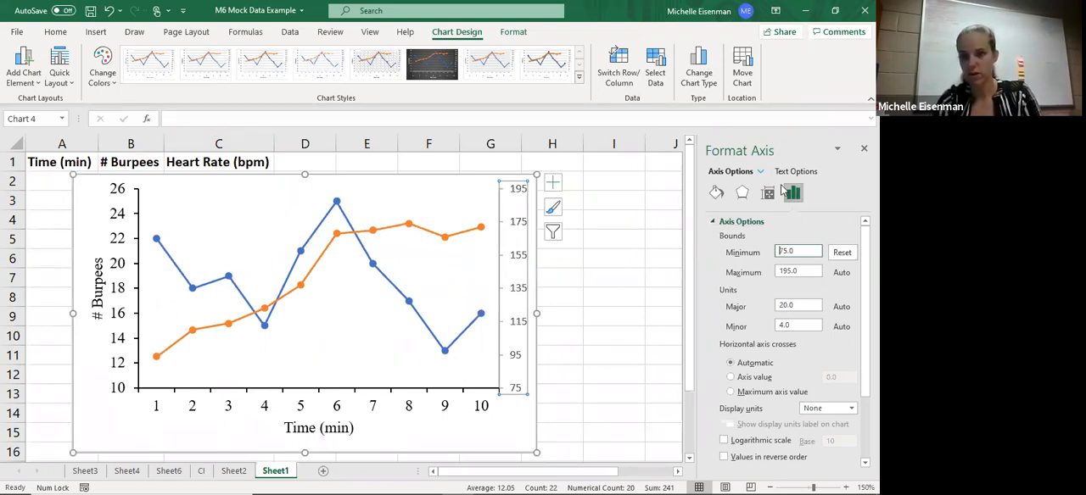
# - Give the secondary vertical axis a solid black line
pyautogui.click(741, 193)
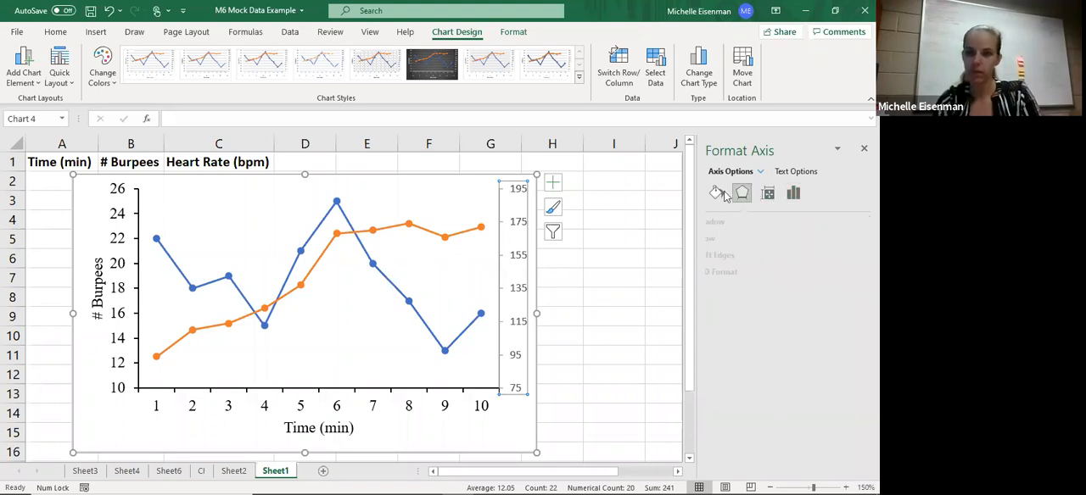
pyautogui.click(724, 193)
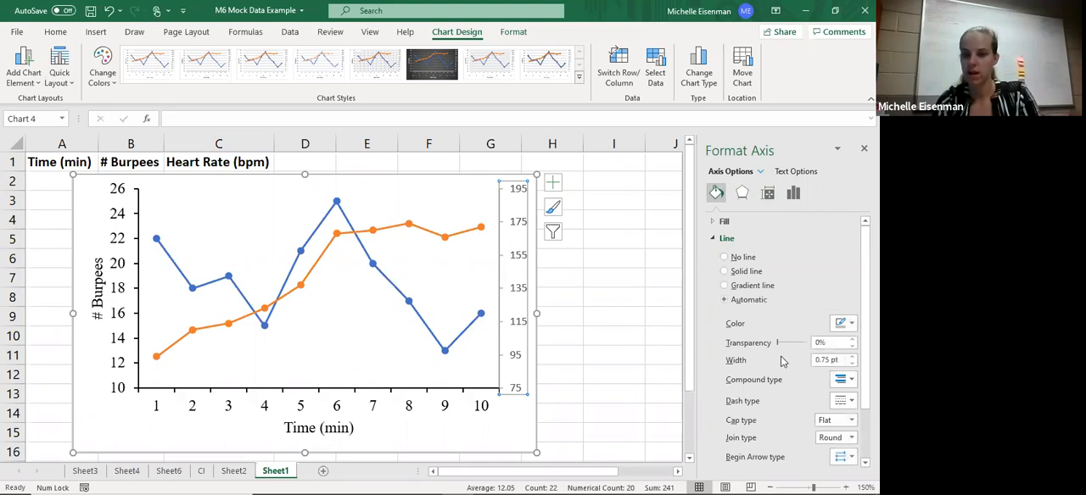
pyautogui.click(520, 280)
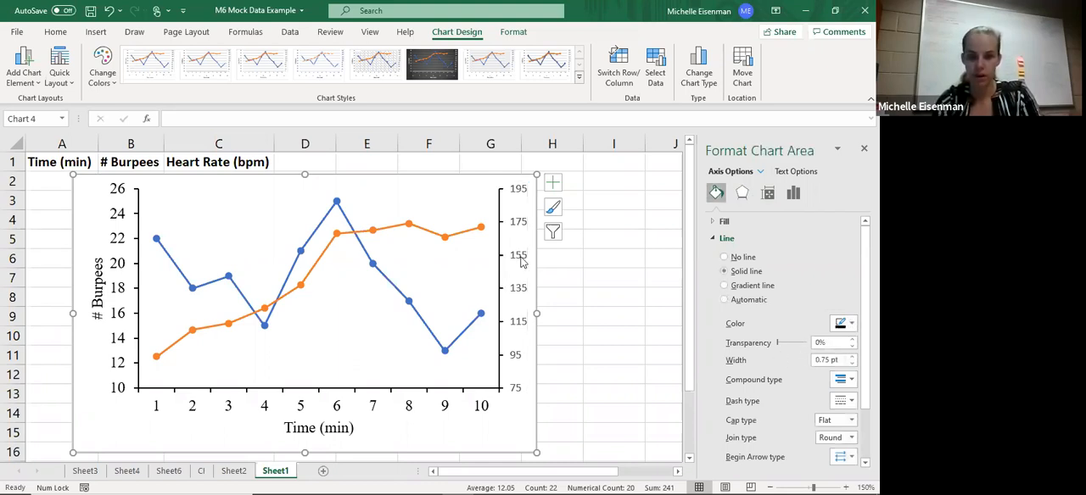
# - Format the secondary vertical axis labels in black Times New Roman, size 12
pyautogui.click(520, 261)
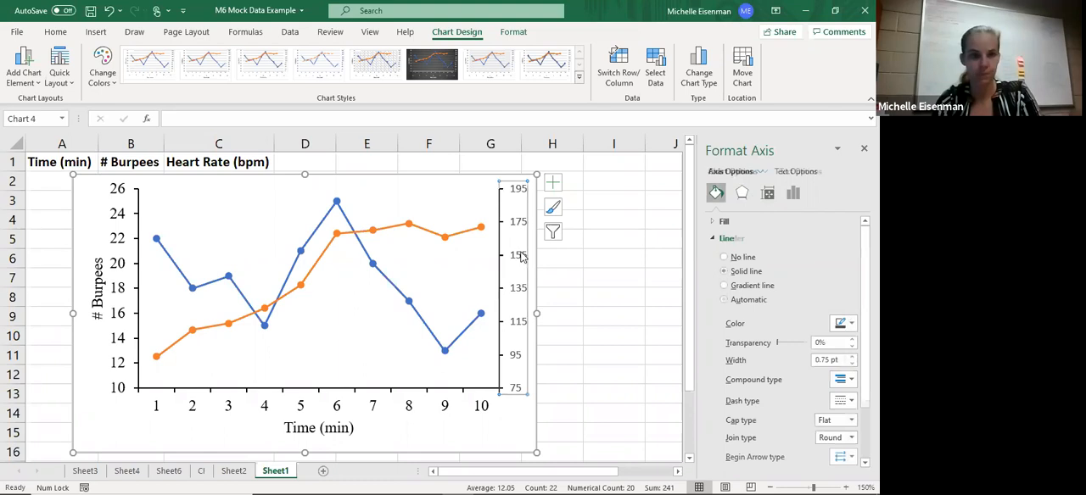
pyautogui.click(54, 31)
pyautogui.click(116, 55)
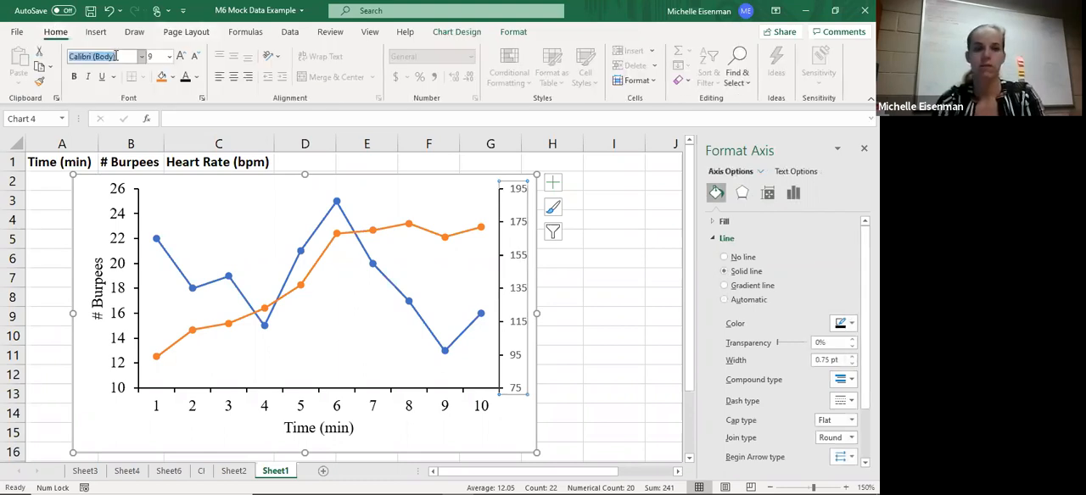
pyautogui.write('Times New Roman')
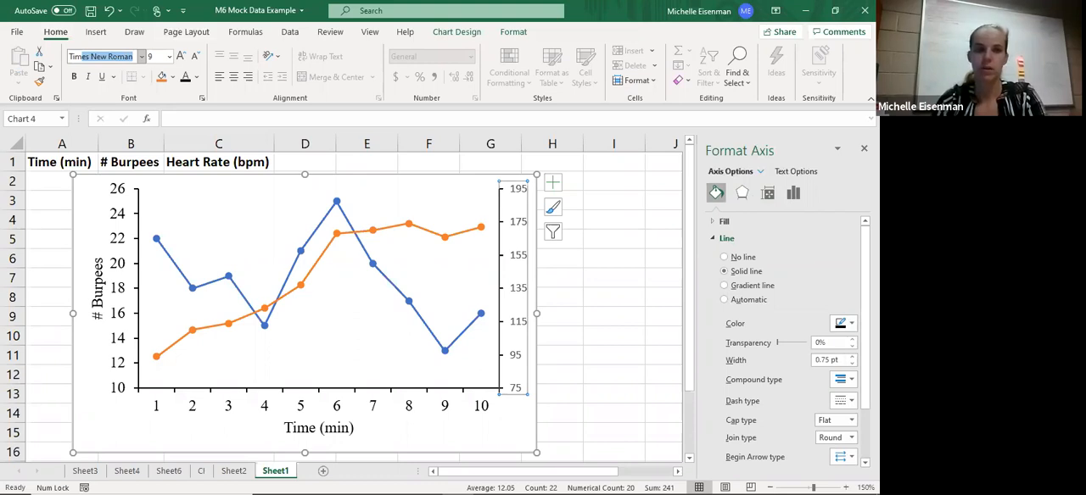
pyautogui.press('Return')
pyautogui.press('Tab')
pyautogui.write('12')
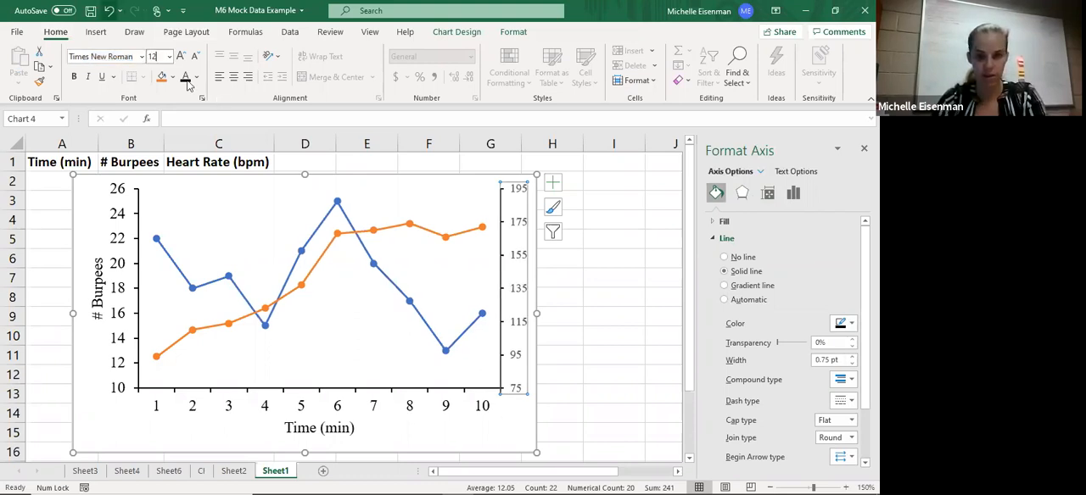
pyautogui.press('Return')
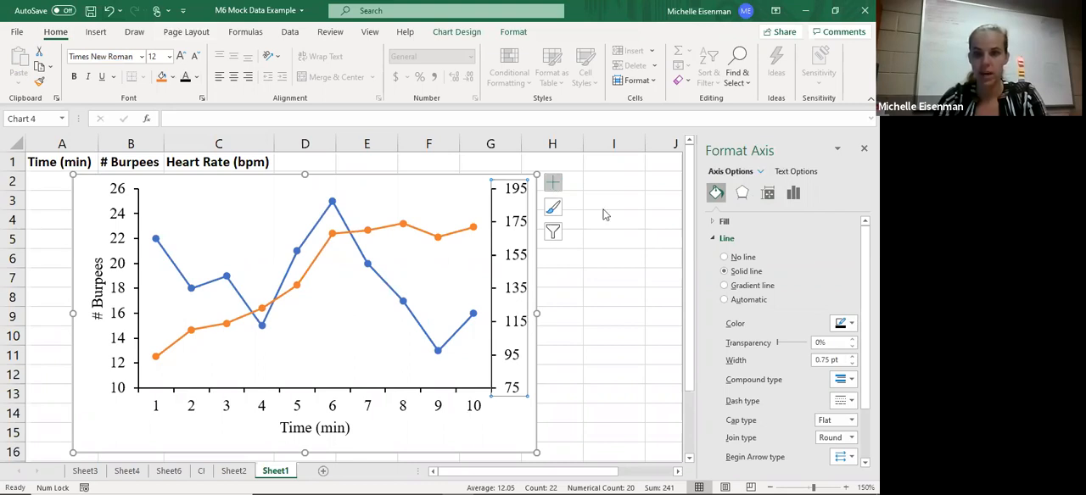
# - Turn on the chart's axis titles and format the secondary vertical axis title in Times New Roman, size 12
pyautogui.click(553, 182)
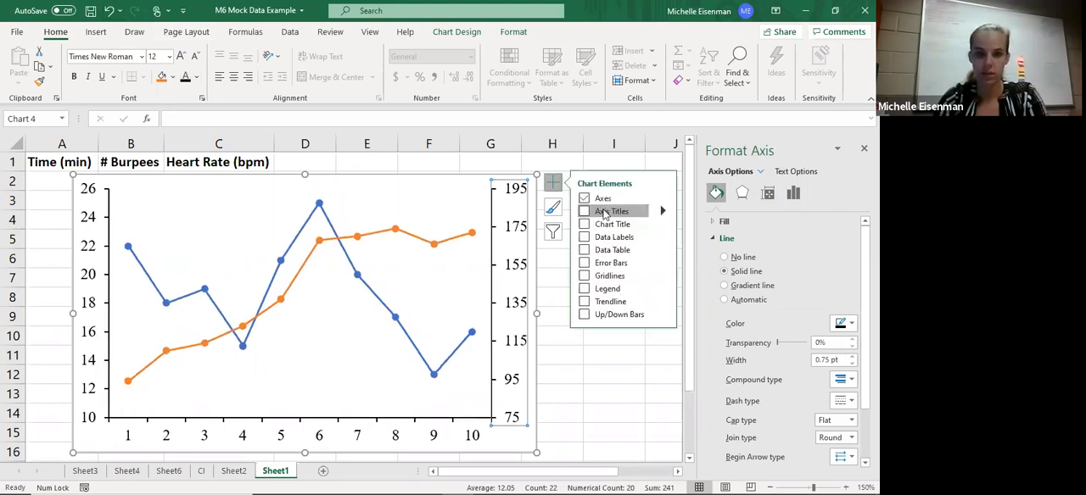
pyautogui.click(604, 212)
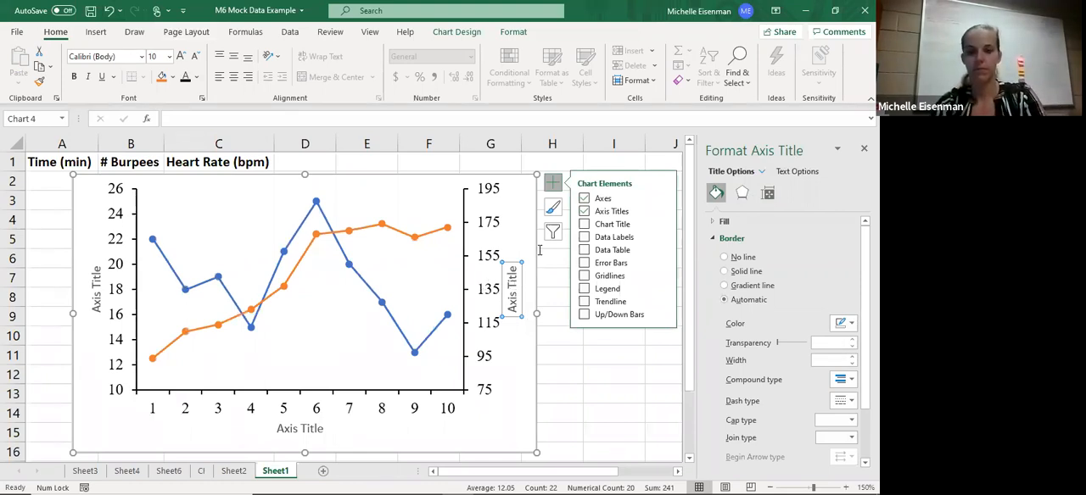
pyautogui.tripleClick(513, 293)
pyautogui.click(540, 250)
pyautogui.write('Times New Roman')
pyautogui.press('Tab')
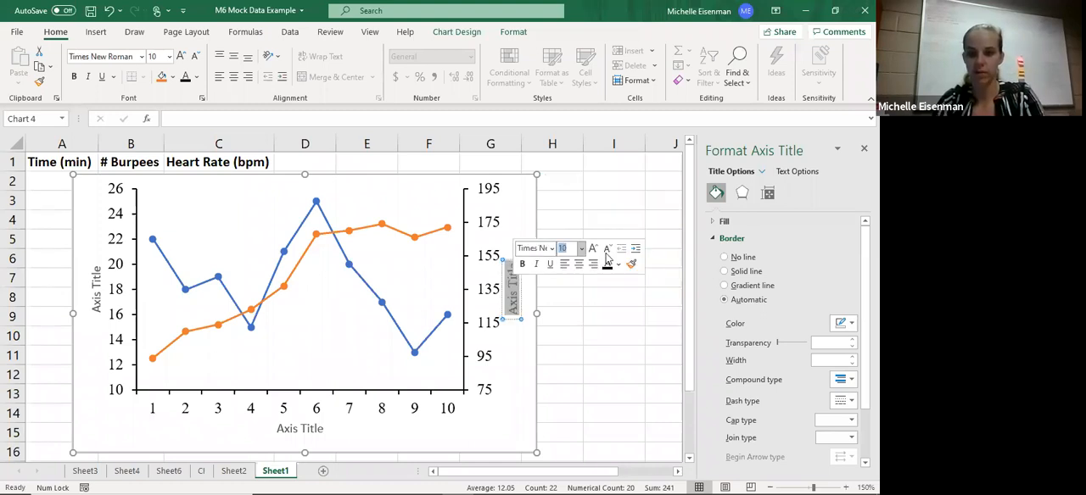
pyautogui.write('12')
pyautogui.press('Tab')
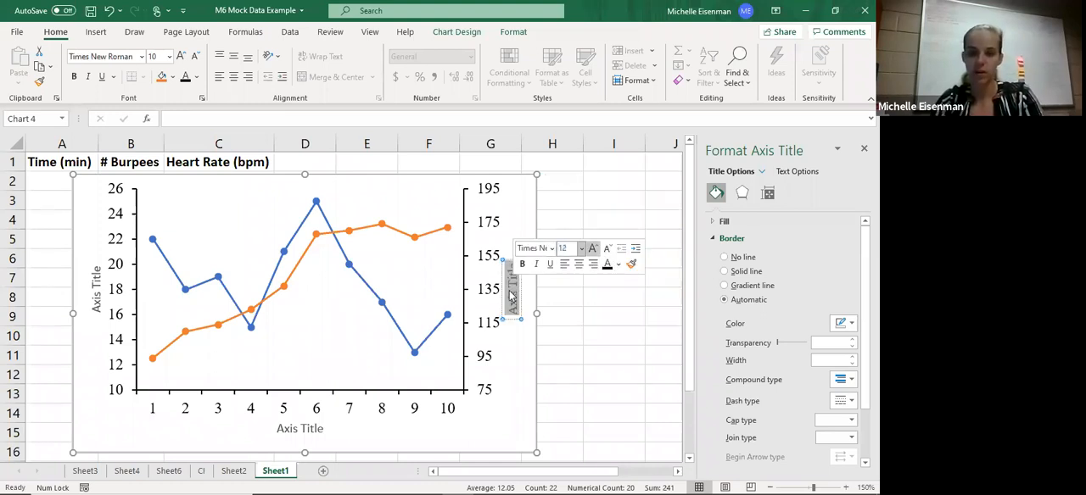
# - Replace the secondary vertical axis title's placeholder text with "Heart rate (bpm)"
pyautogui.press('BackSpace')
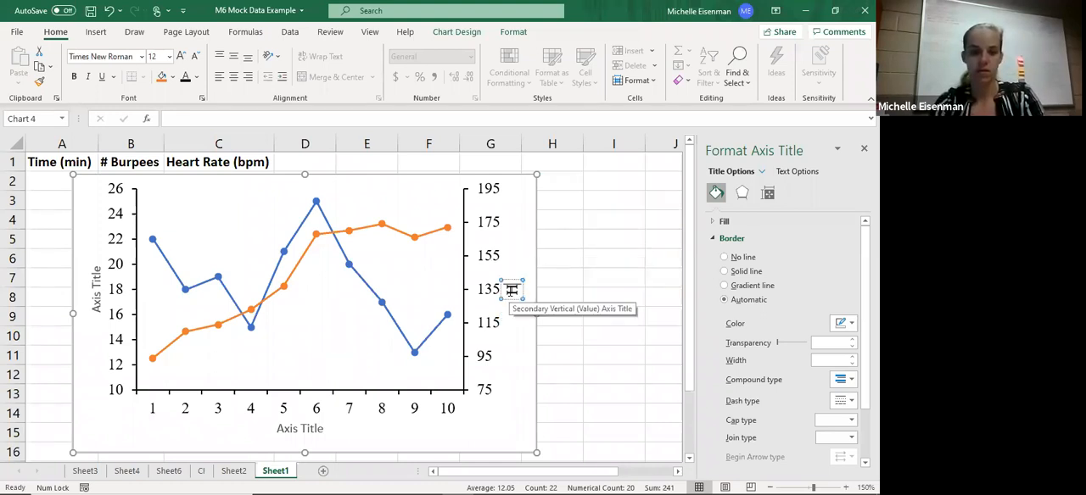
pyautogui.write('Heart rate (')
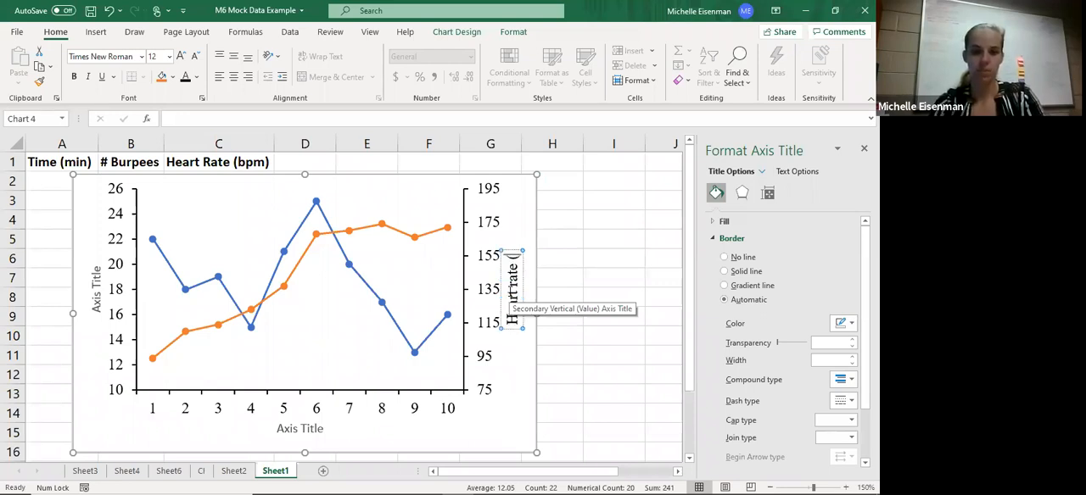
pyautogui.write('bpm)')
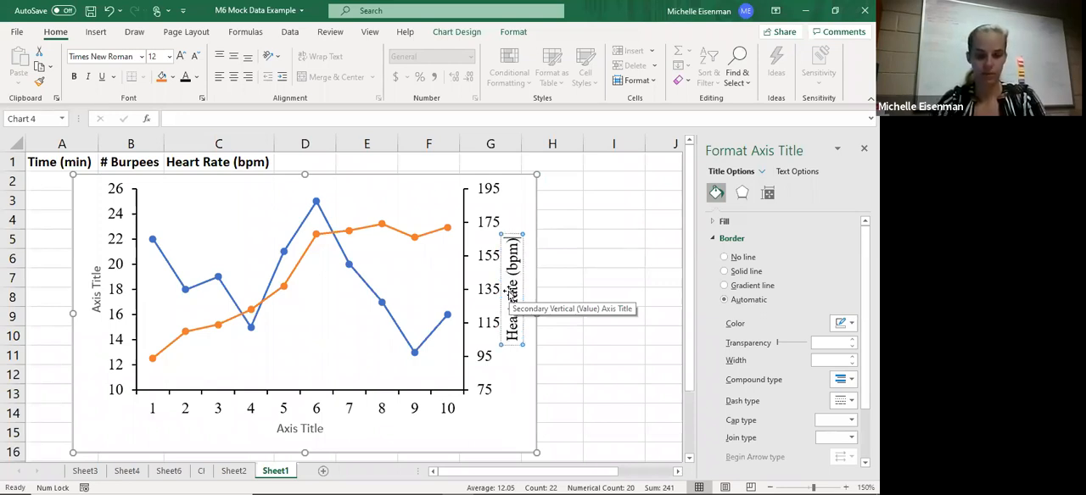
# - Format the horizontal axis title in Times New Roman, size 12, and change its text to "Time (min)"
pyautogui.tripleClick(307, 429)
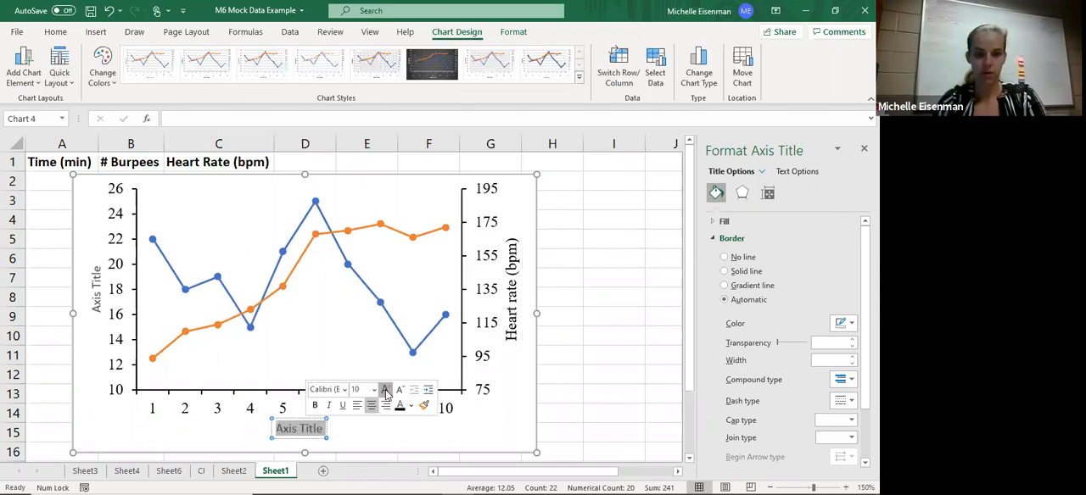
pyautogui.click(385, 391)
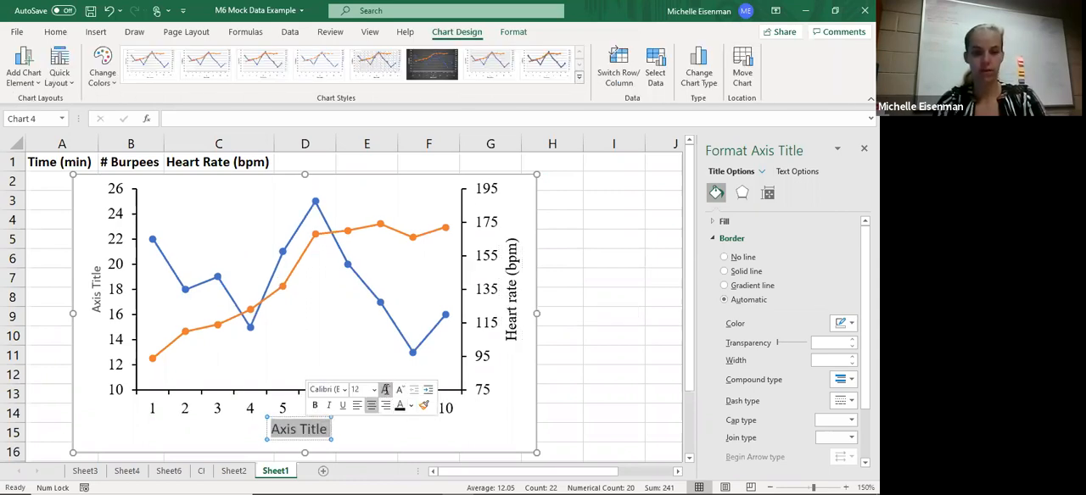
pyautogui.click(332, 391)
pyautogui.write('Times Ne')
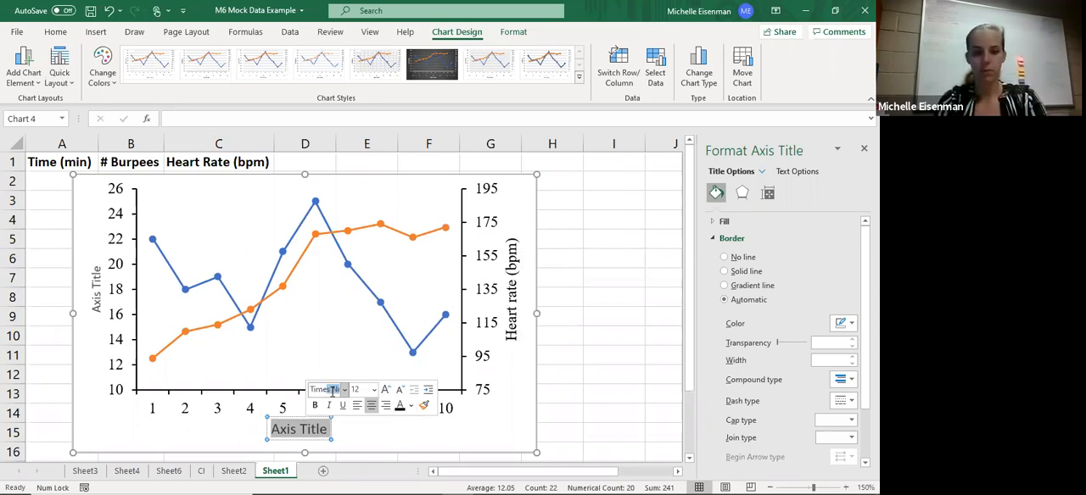
pyautogui.press('Return')
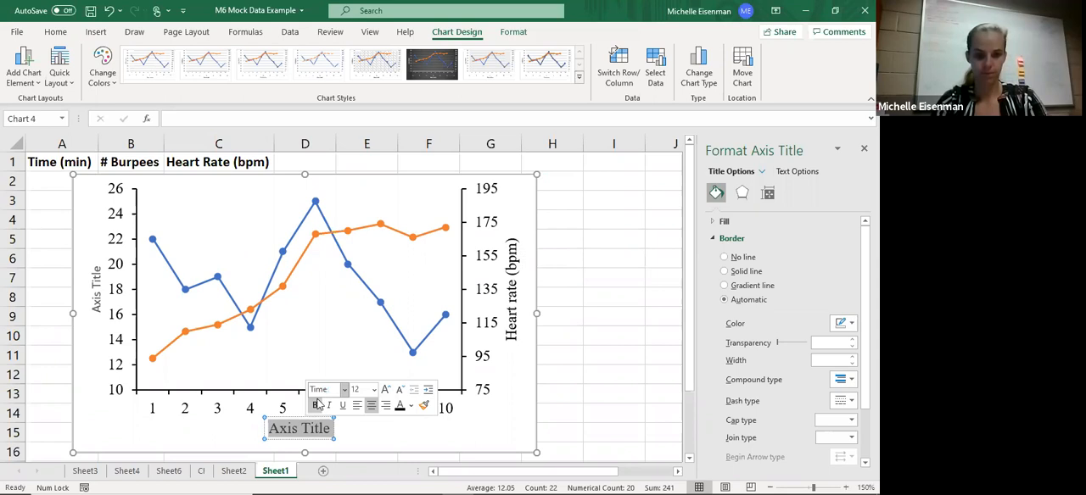
pyautogui.write('s N')
pyautogui.press('Return')
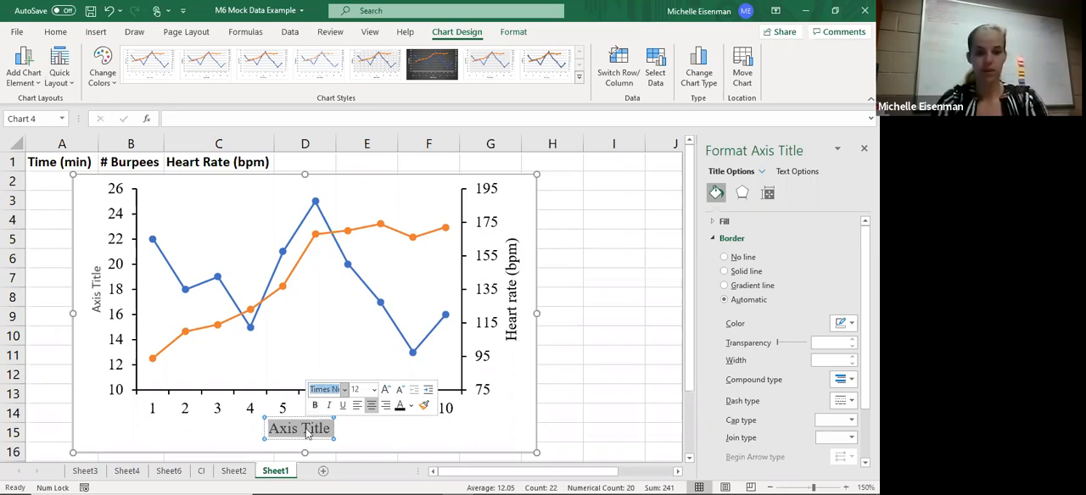
pyautogui.write('Time (mi')
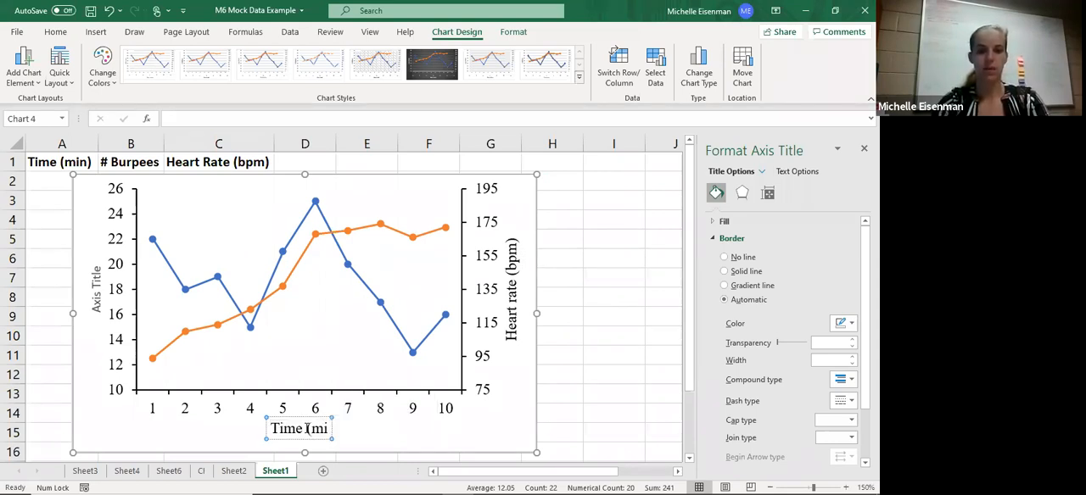
pyautogui.write('n)')
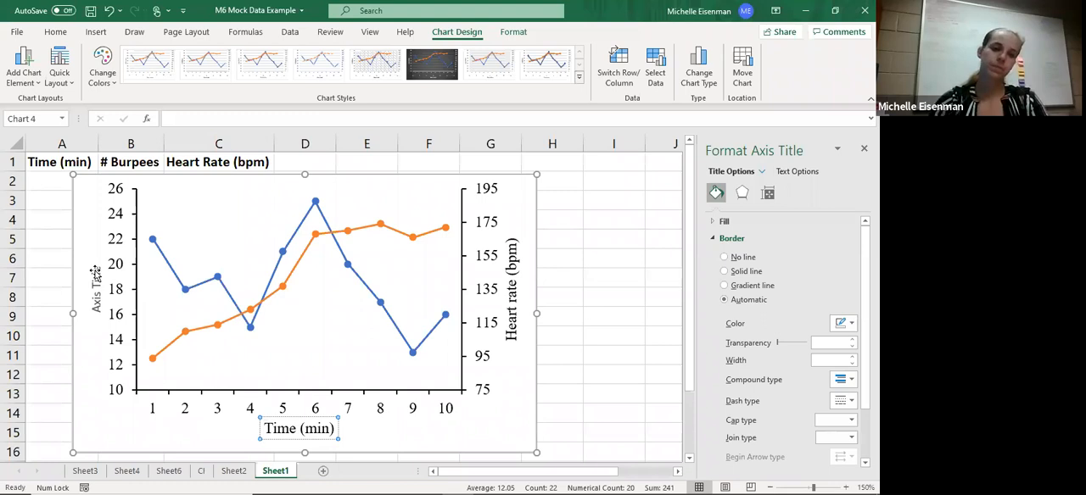
# - Enlarge the primary vertical axis title to match the other titles and change its text to "# Burpees"
pyautogui.click(97, 291)
pyautogui.doubleClick(97, 291)
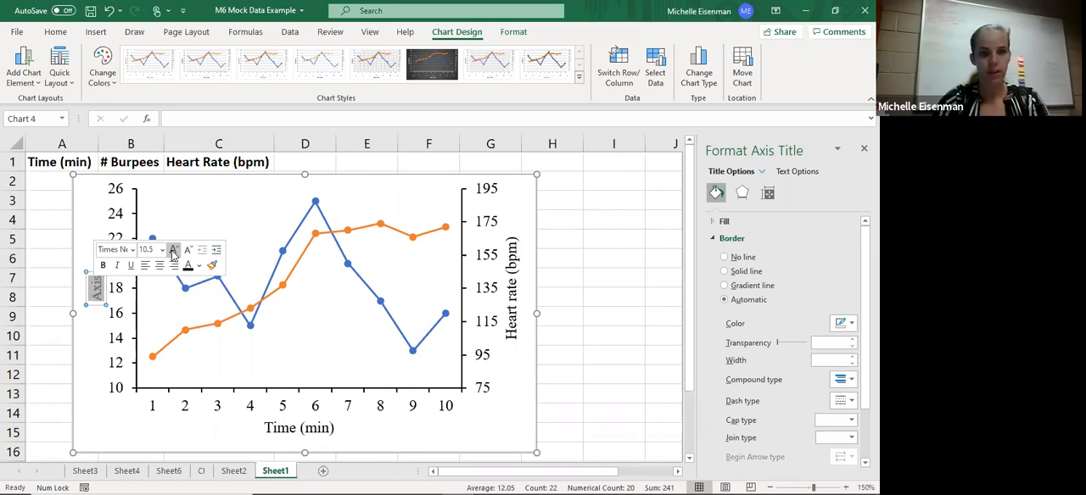
pyautogui.click(173, 251)
pyautogui.click(173, 250)
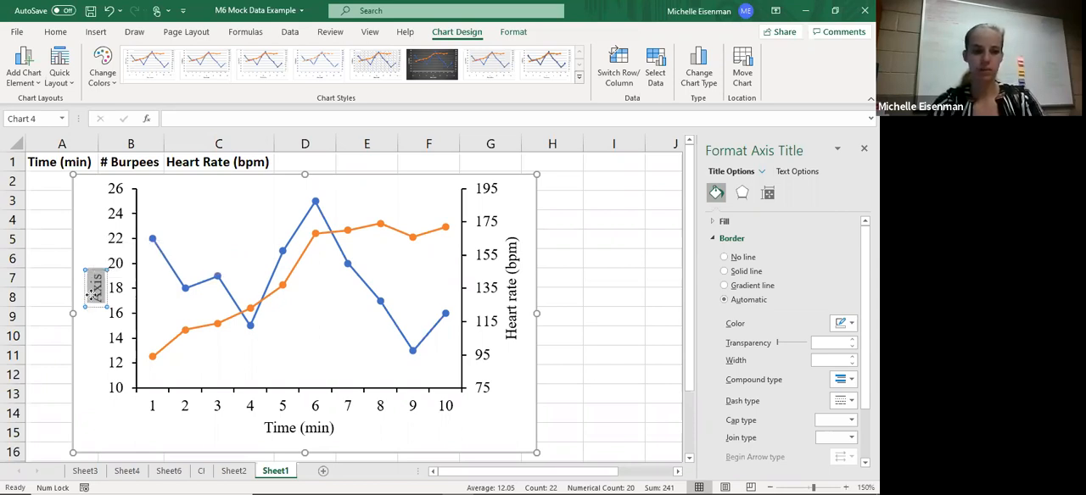
pyautogui.press('BackSpace')
pyautogui.write('# Bur')
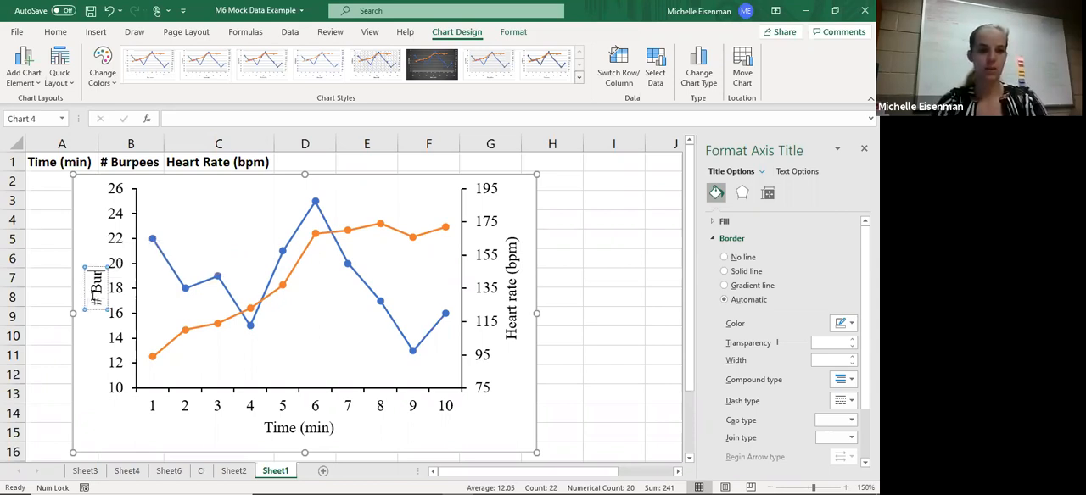
pyautogui.write('pees')
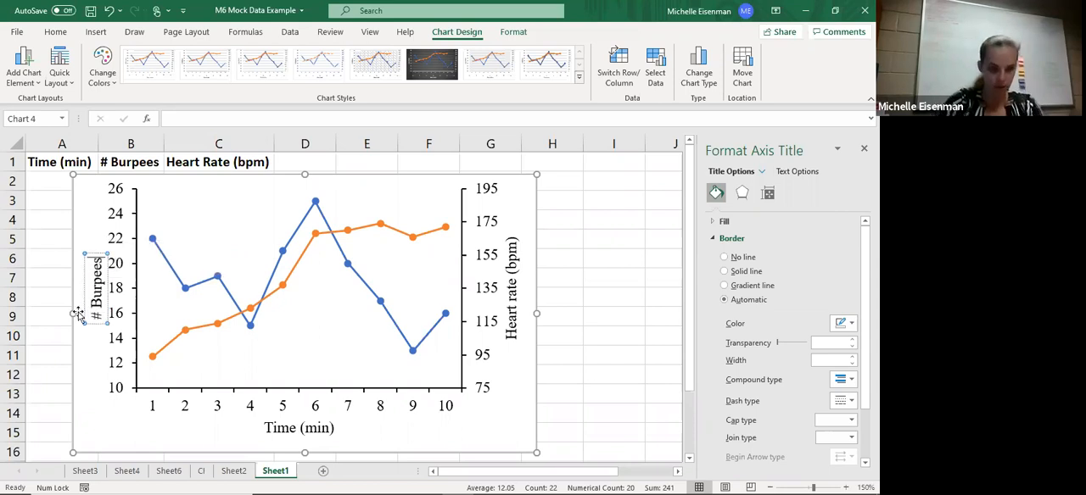
# - Select the whole finished chart and copy it to the clipboard
pyautogui.click(103, 415)
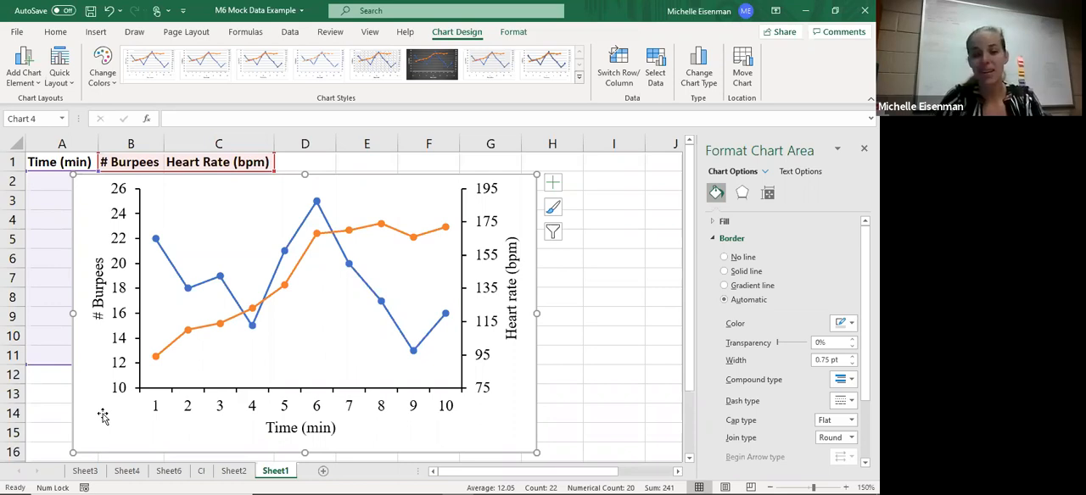
pyautogui.rightClick(505, 436)
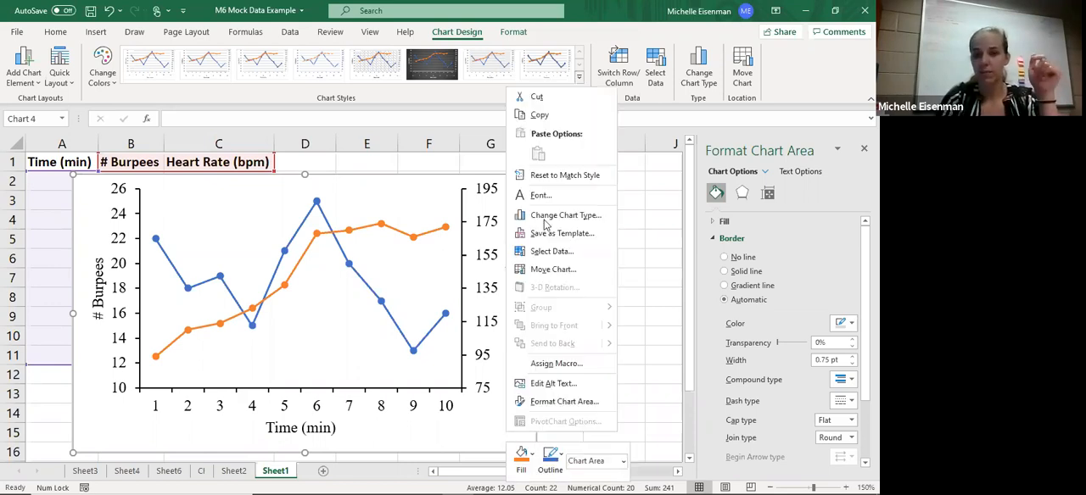
pyautogui.click(541, 116)
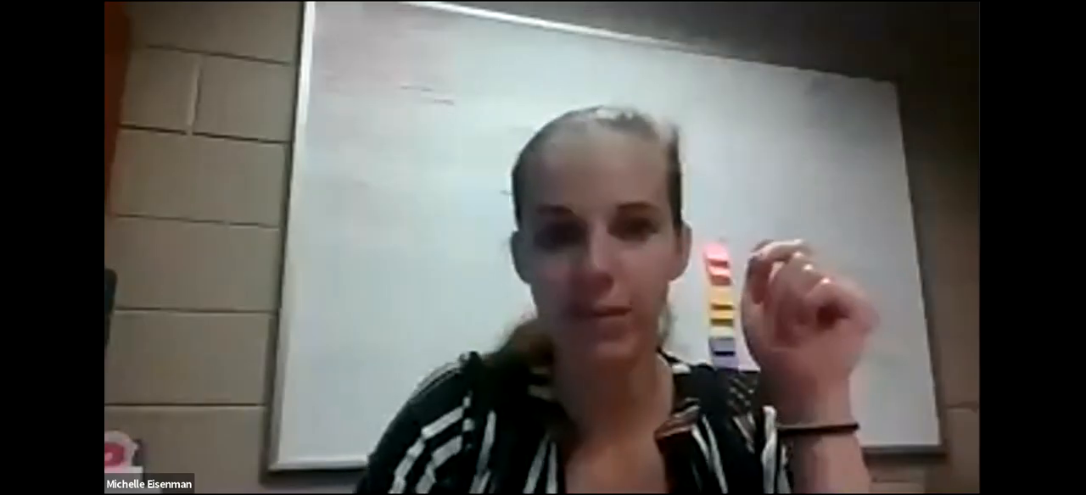